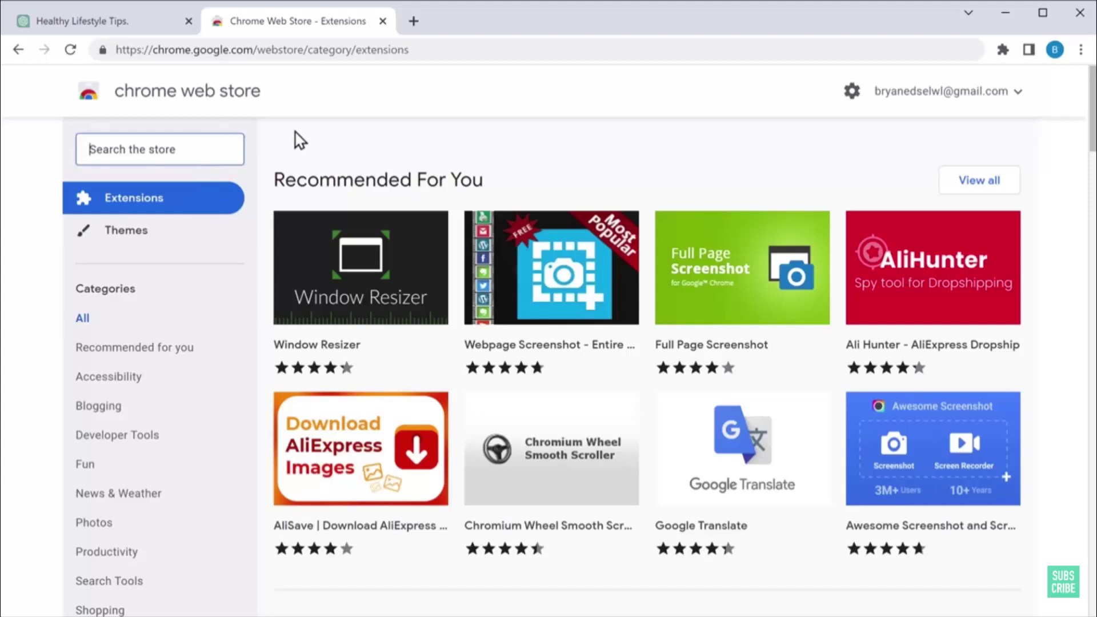
Search the Chrome Web Store for AIPRM and add the AIPRM for ChatGPT extension to the browser
type("AIPRM")
key("Return")
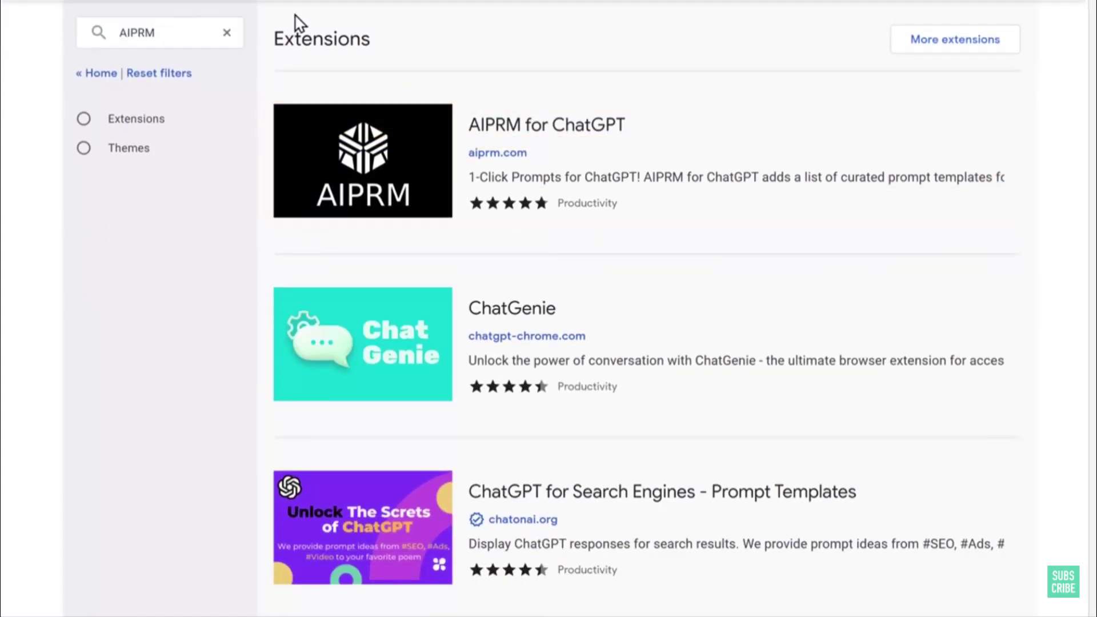
left_click(546, 126)
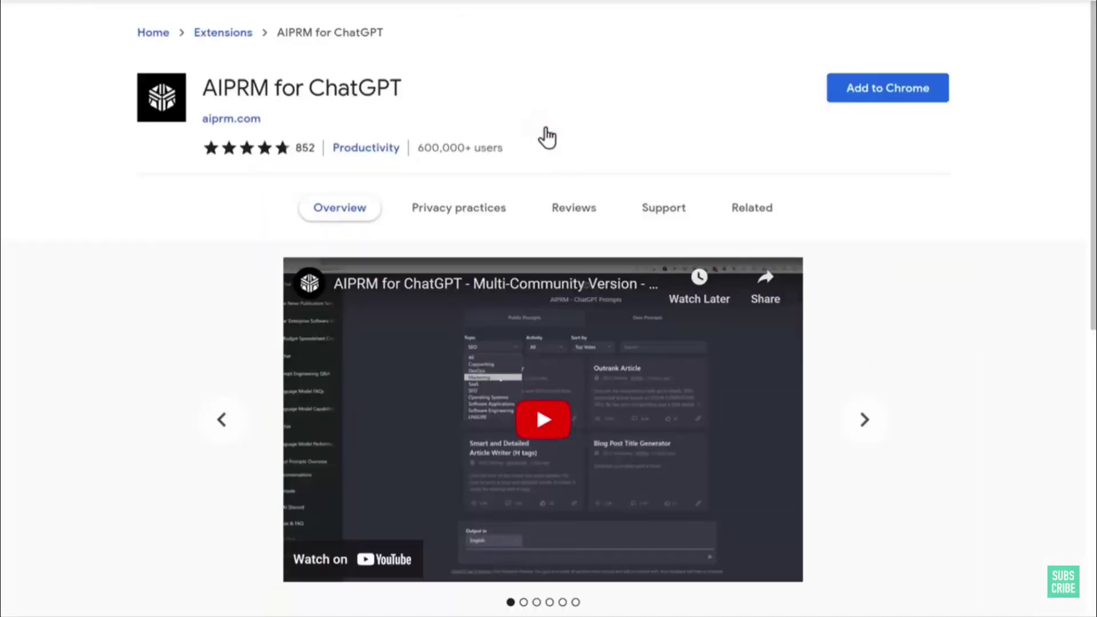
left_click(898, 98)
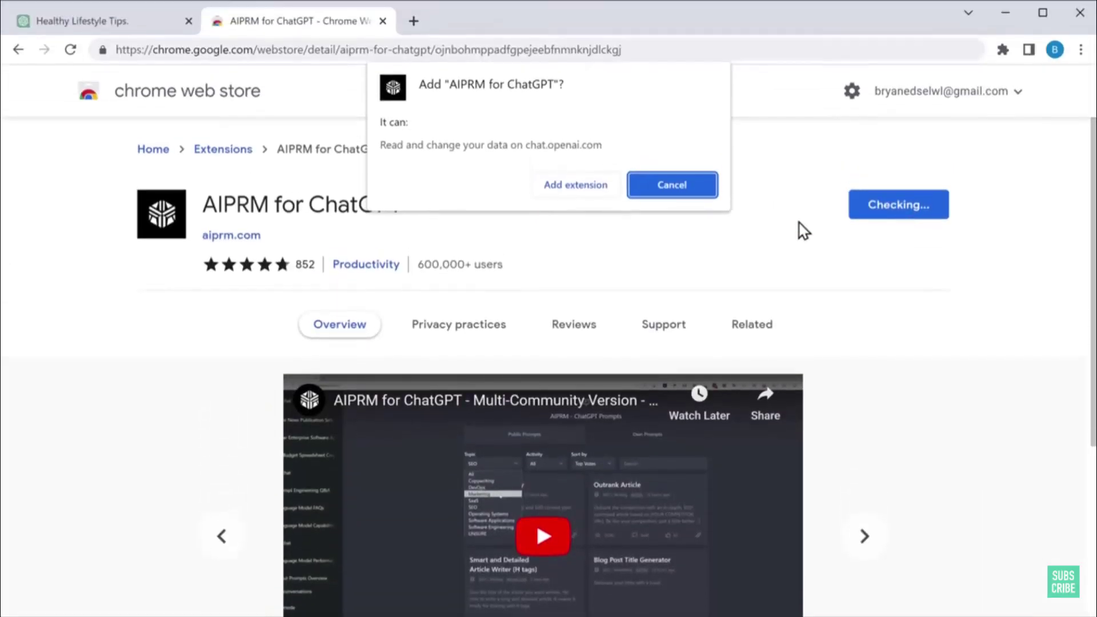
left_click(572, 188)
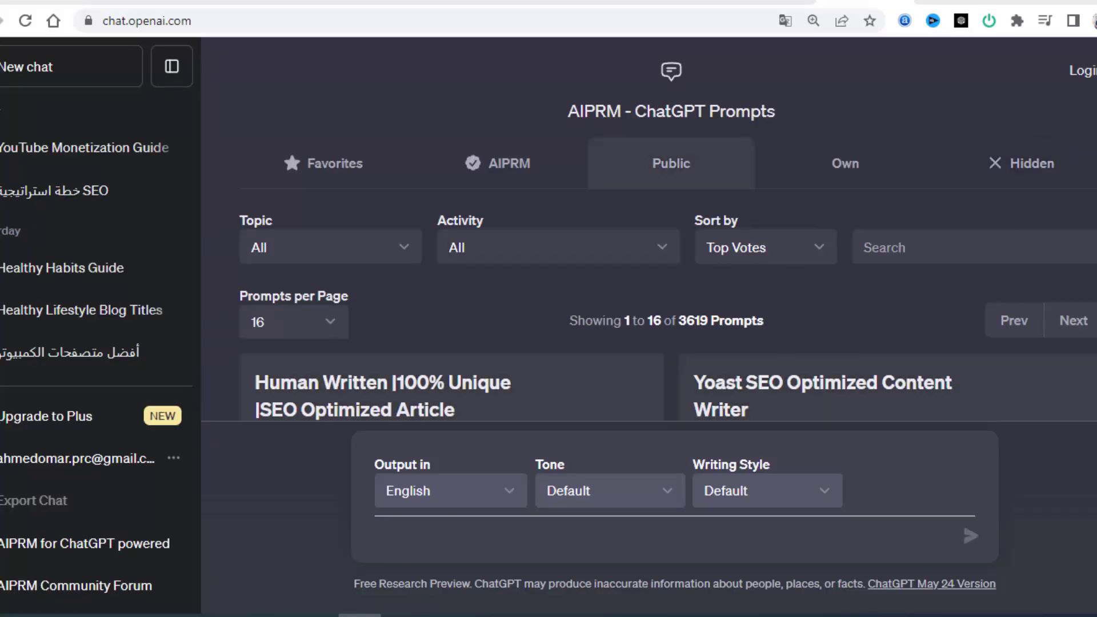
Look through the public AIPRM prompt templates in ChatGPT and the topics available for filtering them
scroll(669, 229, "down", 10)
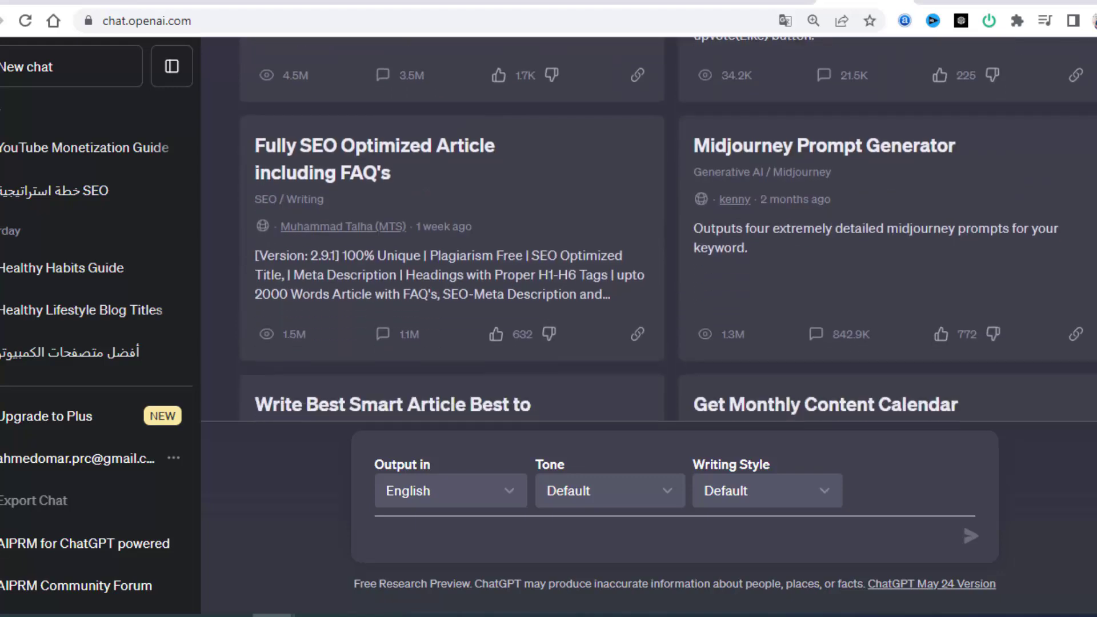
scroll(668, 229, "down", 13)
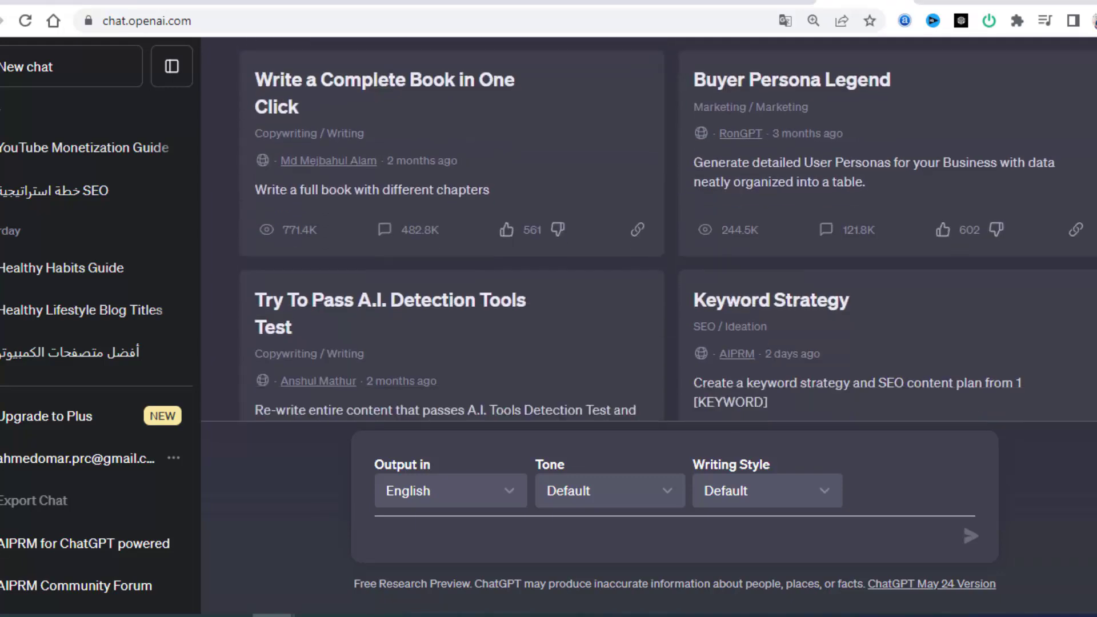
scroll(669, 228, "down", 10)
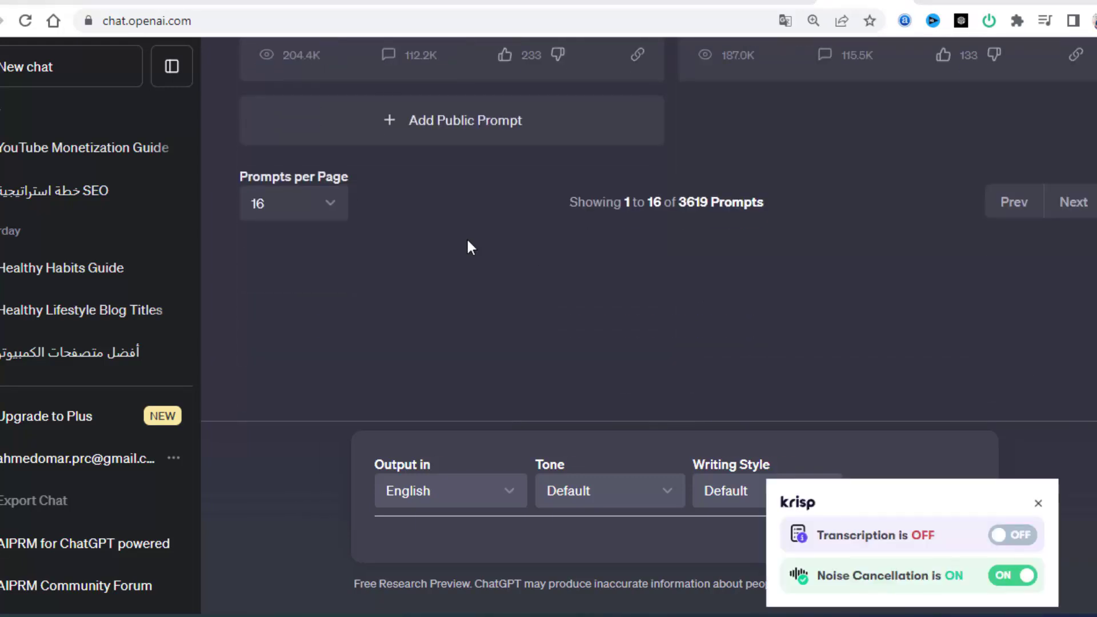
left_click_drag(680, 203, 1074, 203)
scroll(669, 229, "up", 10)
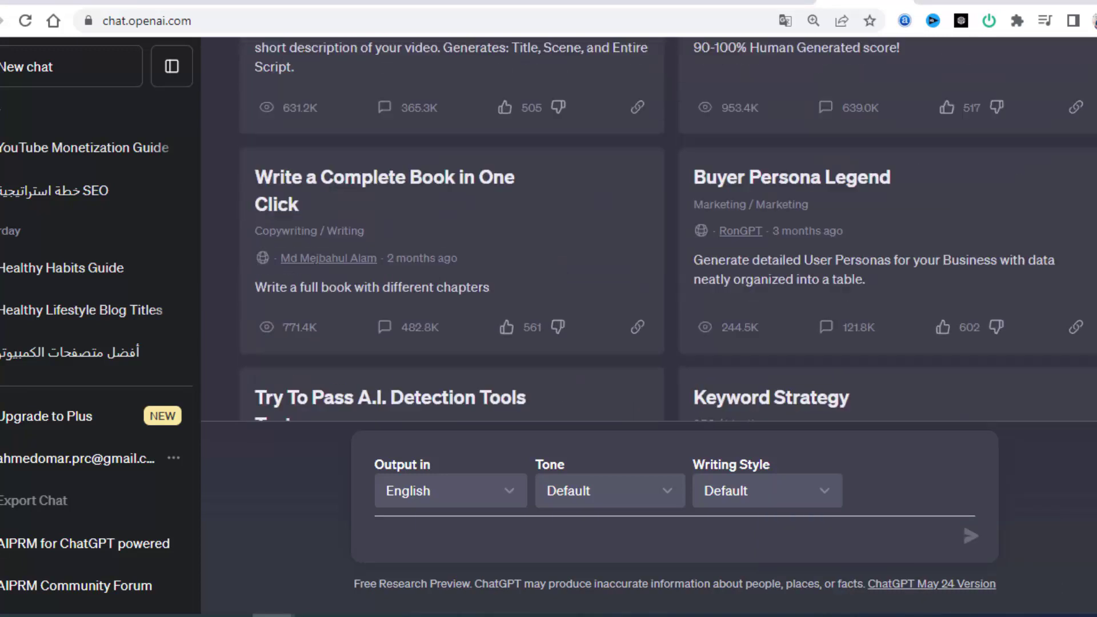
scroll(668, 229, "up", 5)
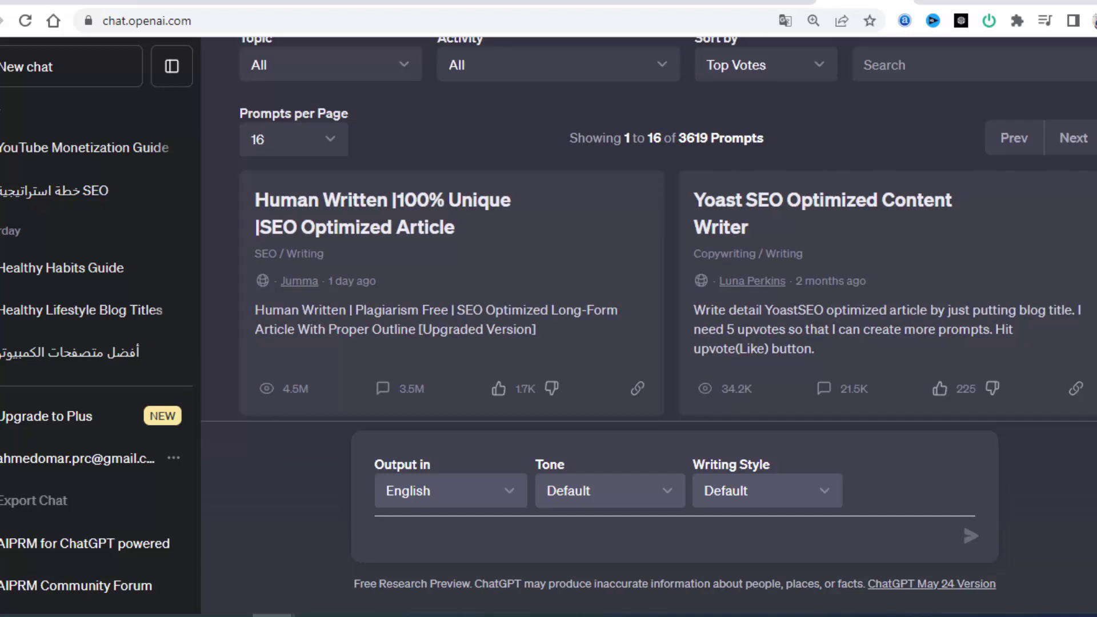
scroll(342, 147, "up", 2)
left_click(346, 160)
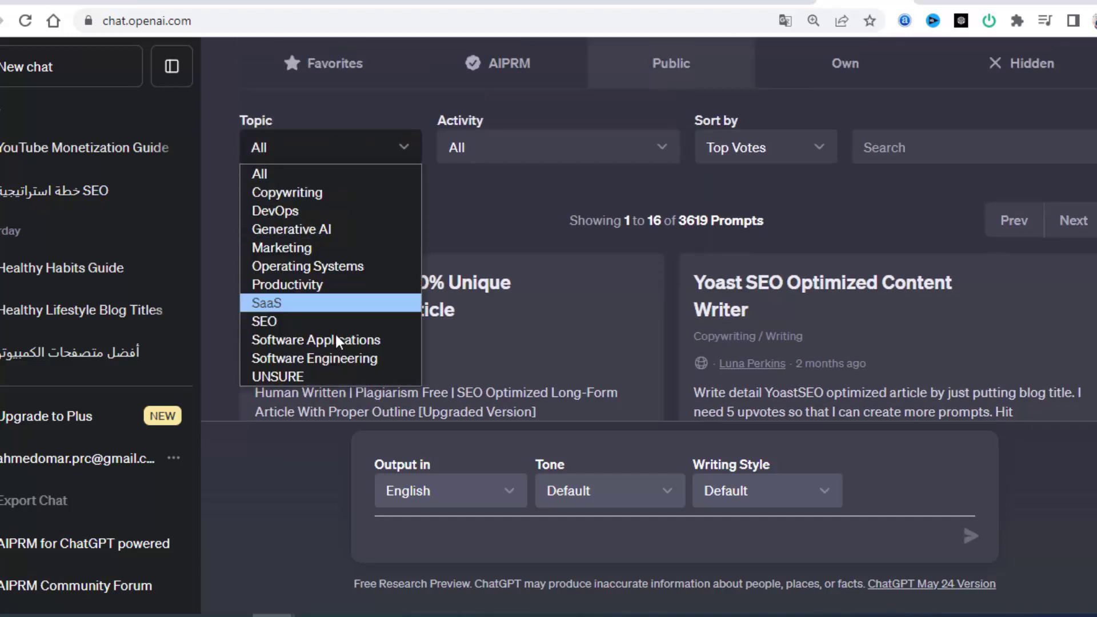
left_click(502, 210)
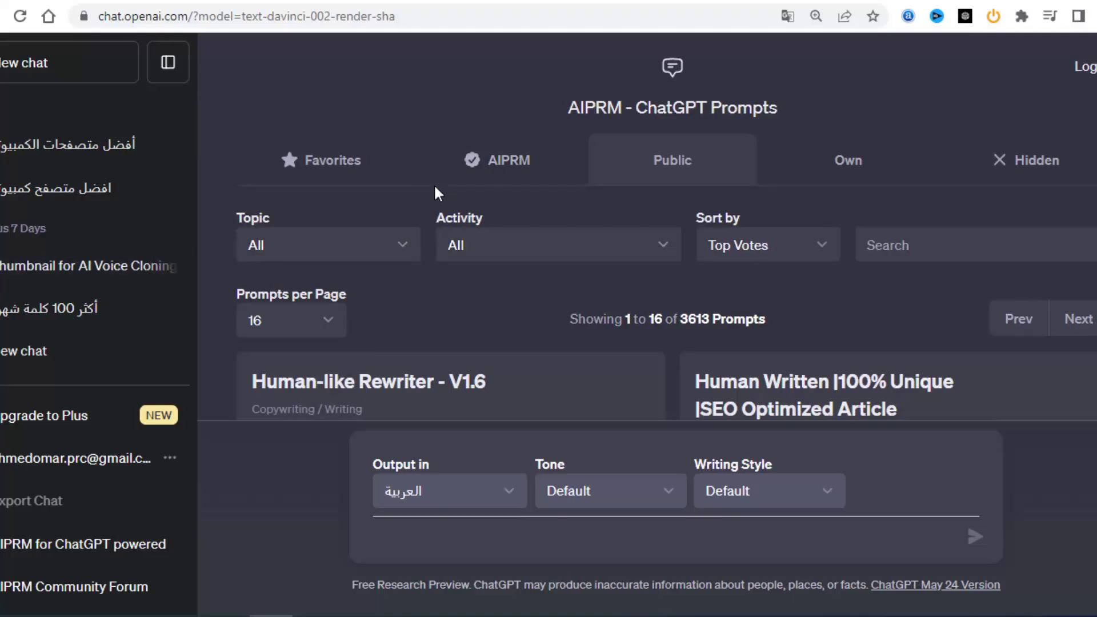
Filter the public prompts by the Copywriting topic and choose the Blog Post Title Generator prompt
left_click(334, 242)
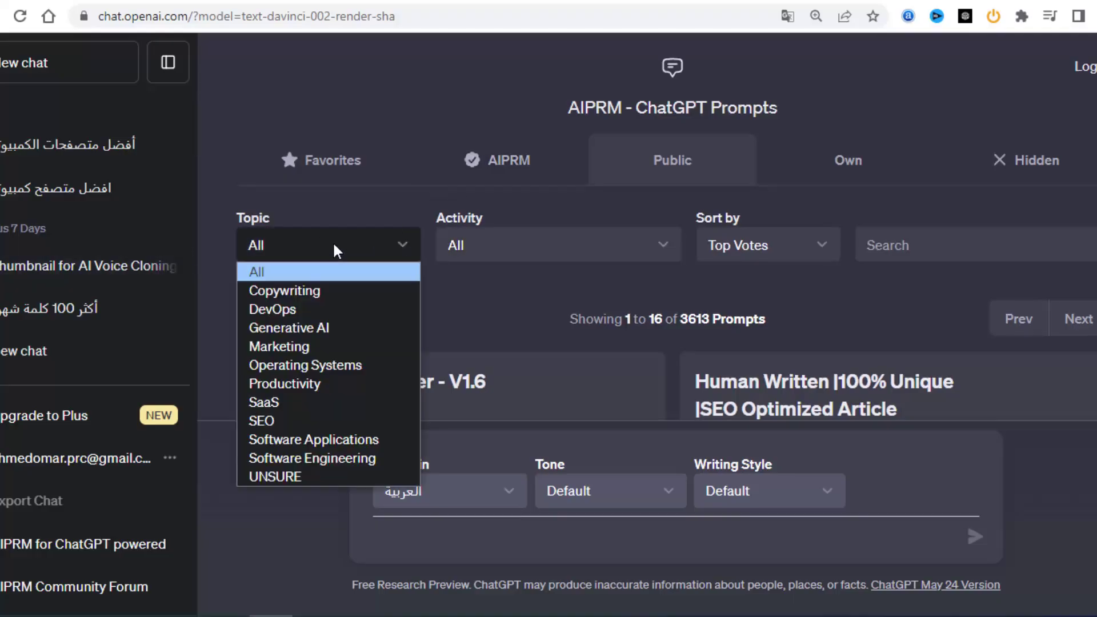
left_click(298, 285)
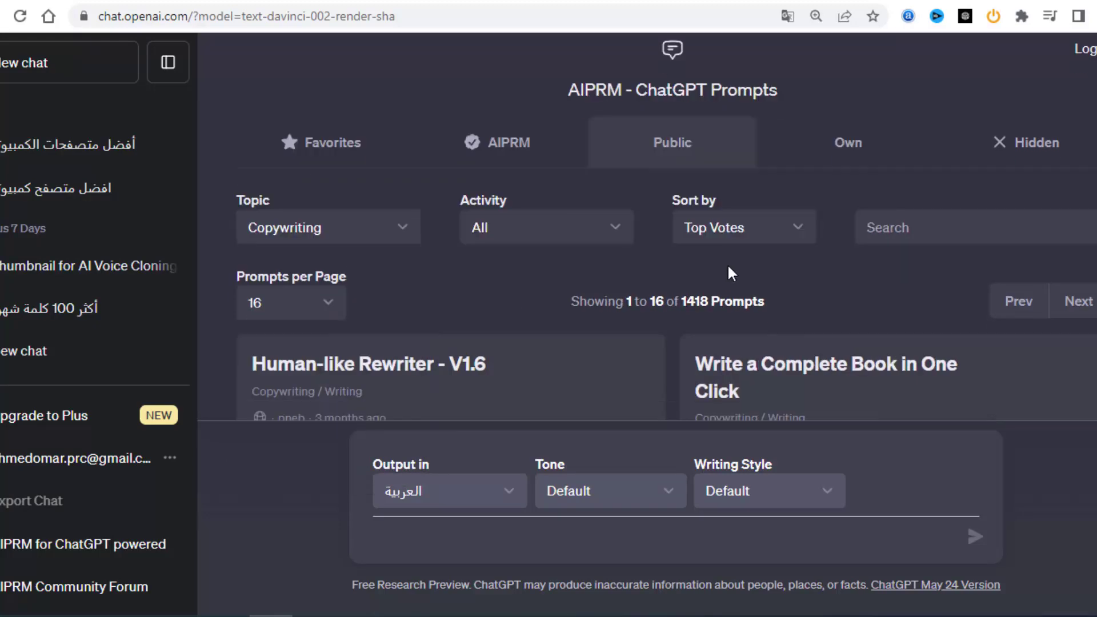
scroll(594, 265, "down", 8)
scroll(612, 252, "down", 12)
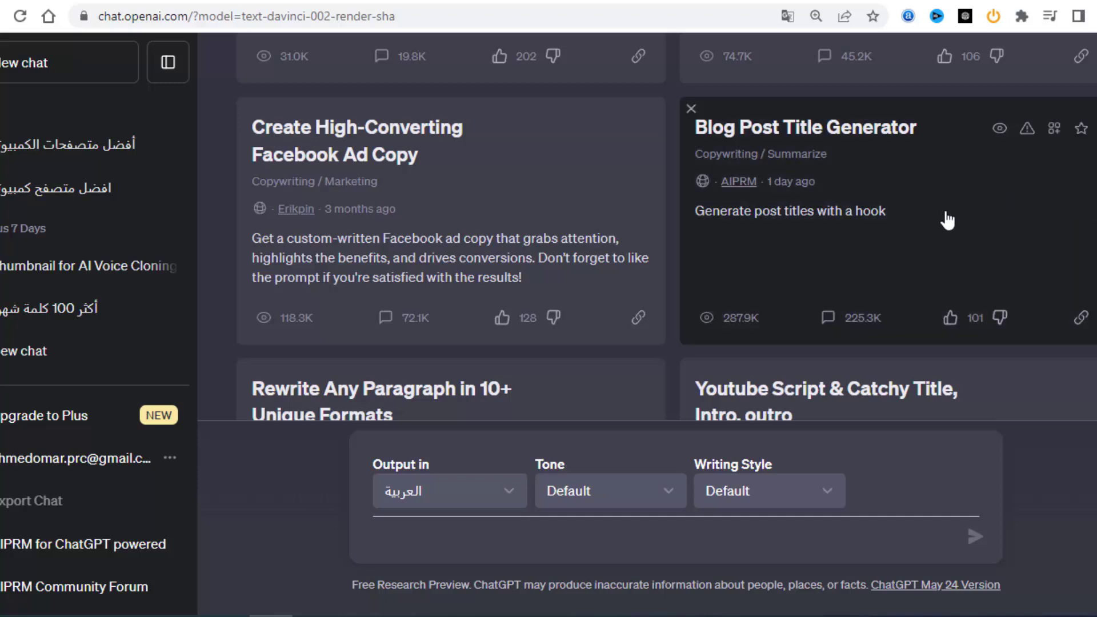
left_click(947, 220)
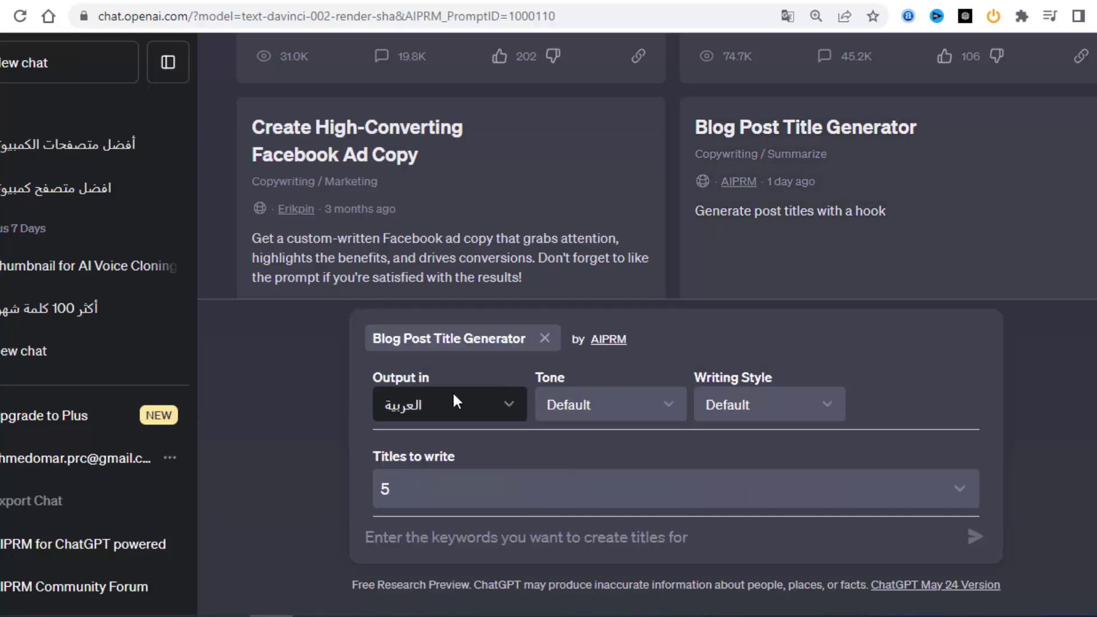
Set the prompt's output language to English, keeping both the tone and the writing style at Default
left_click(423, 408)
scroll(432, 18, "up", 10)
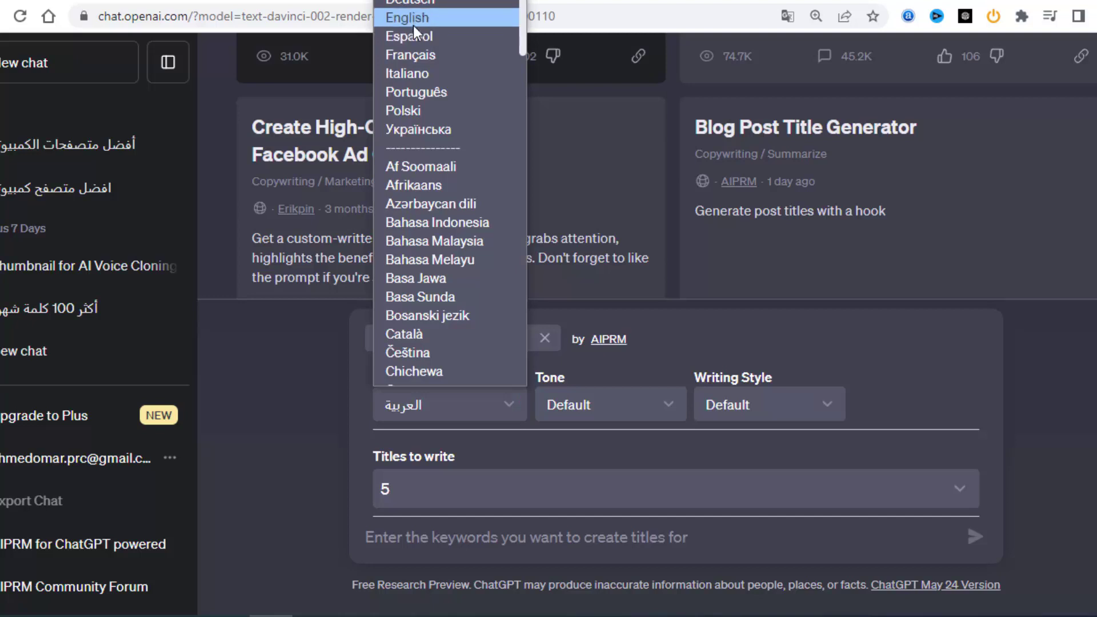
left_click(413, 24)
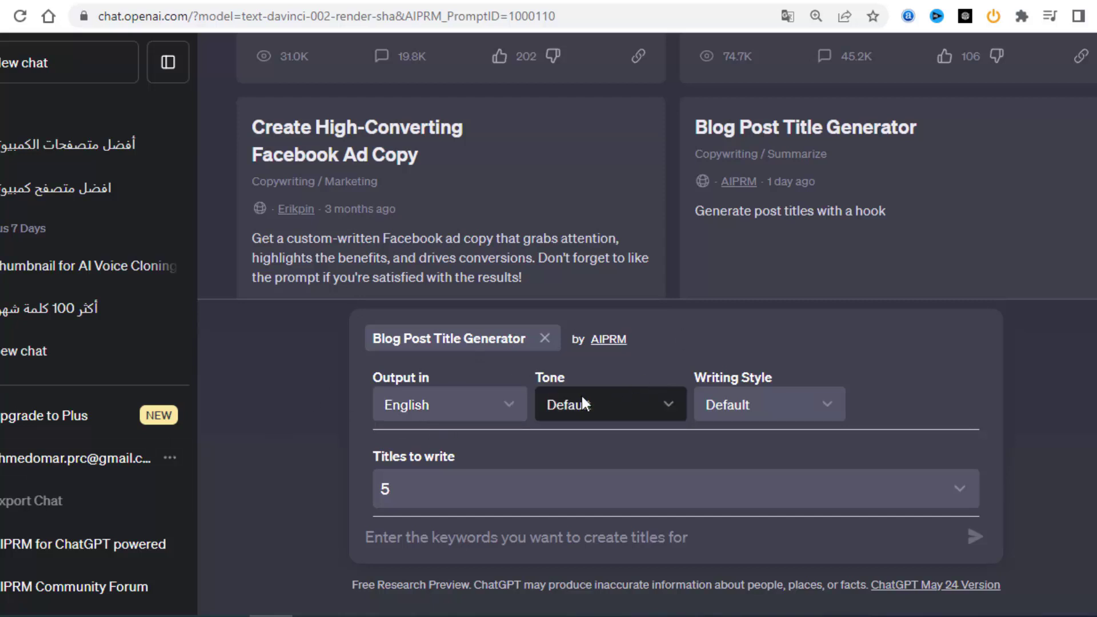
left_click(663, 402)
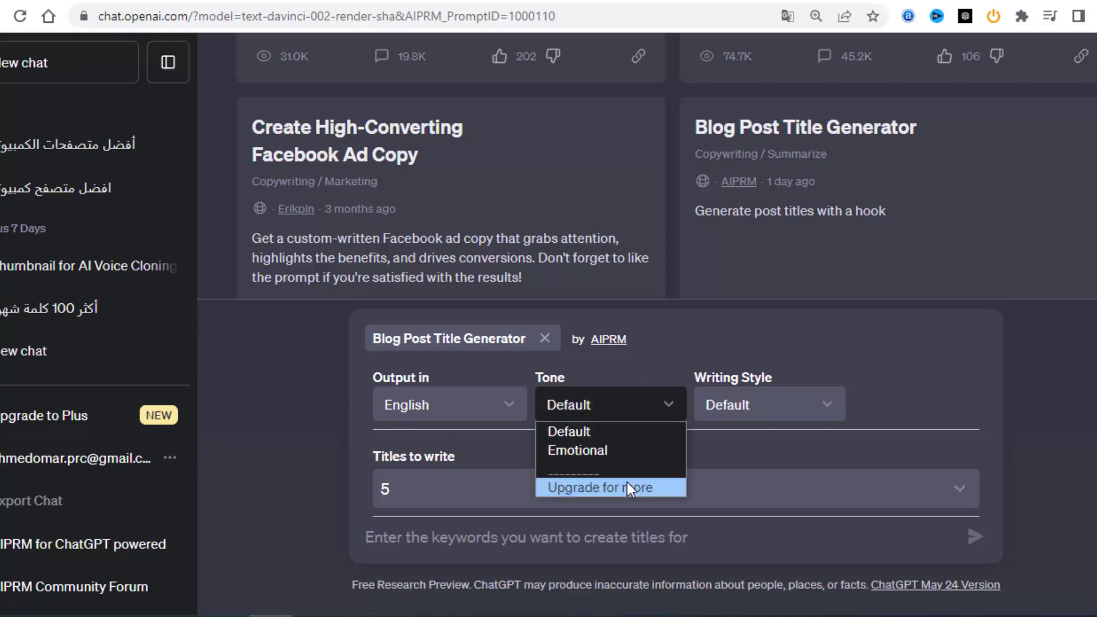
left_click(612, 436)
left_click(813, 406)
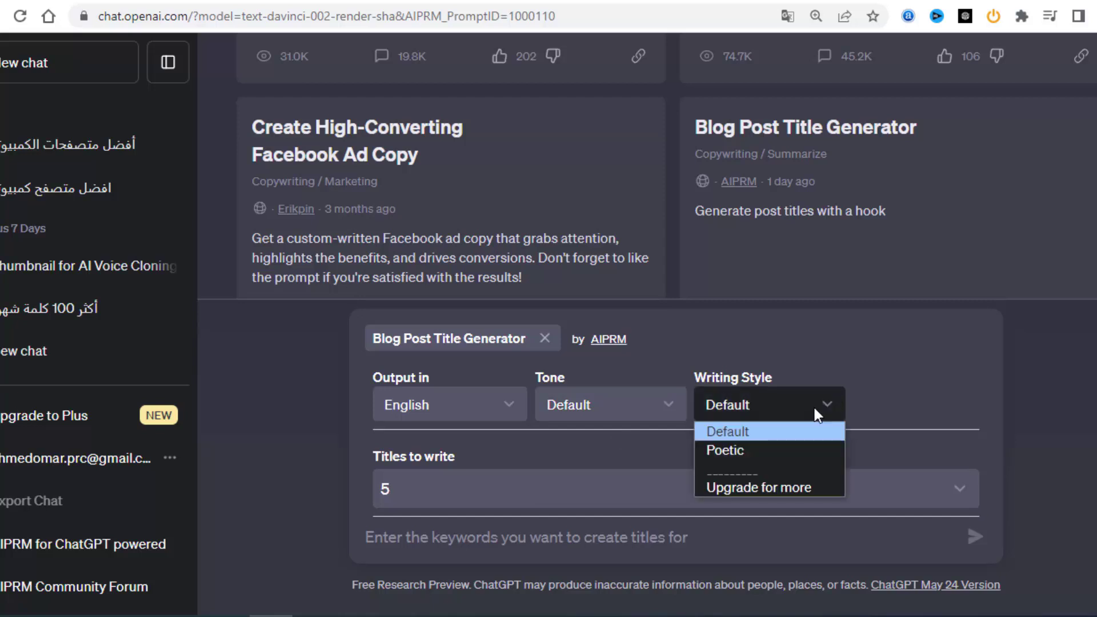
left_click(814, 406)
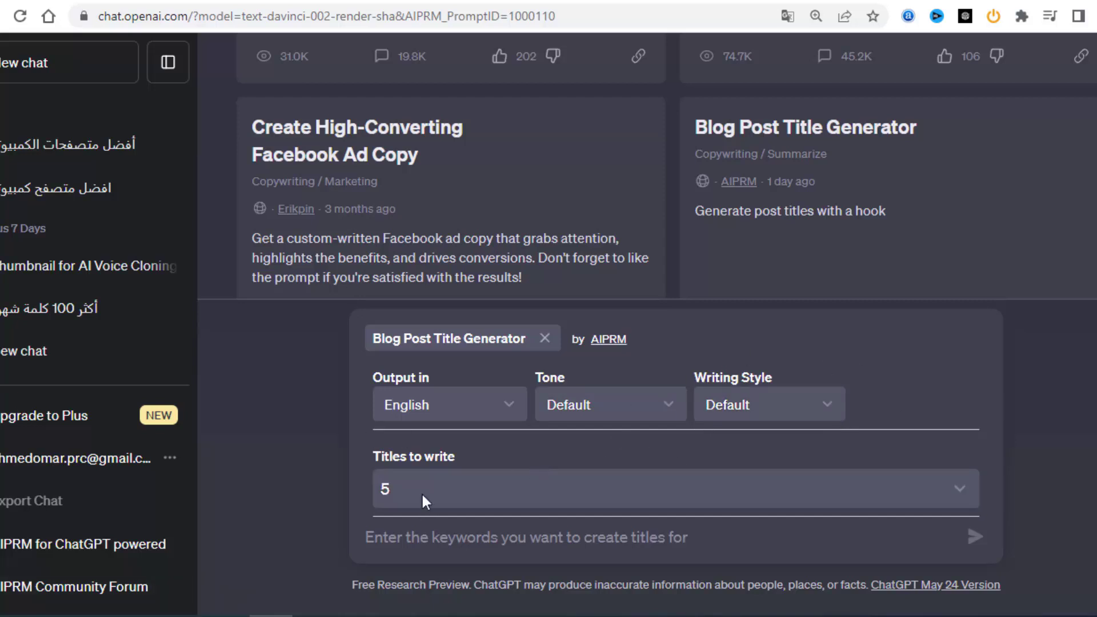
Set the number of titles to write to 10 and generate titles for the keywords "healthy lifestyle"
left_click(396, 498)
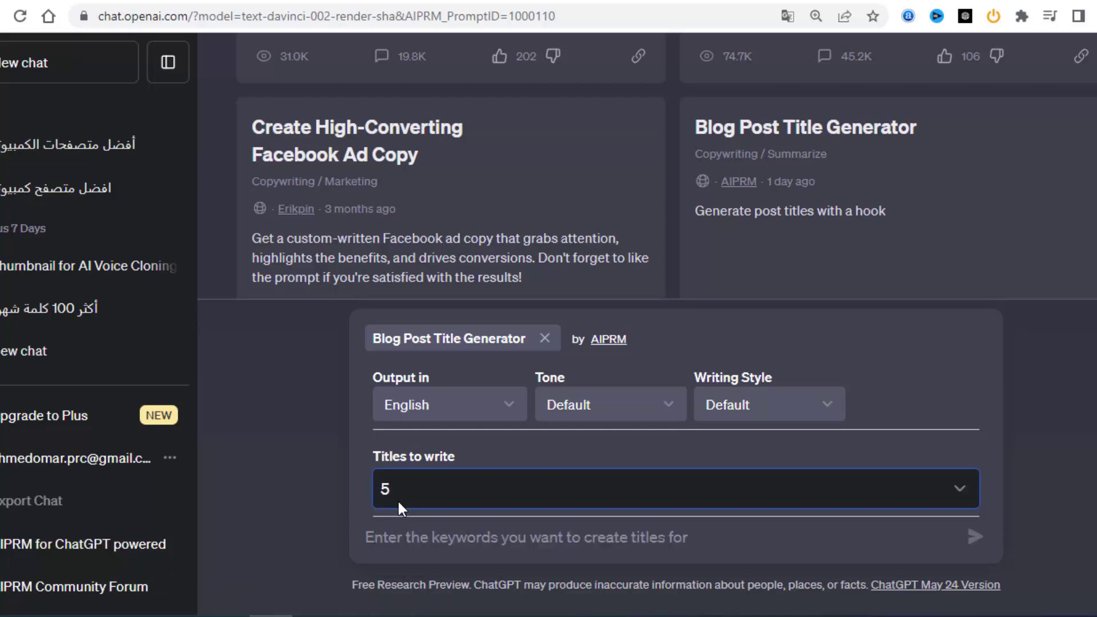
left_click(432, 458)
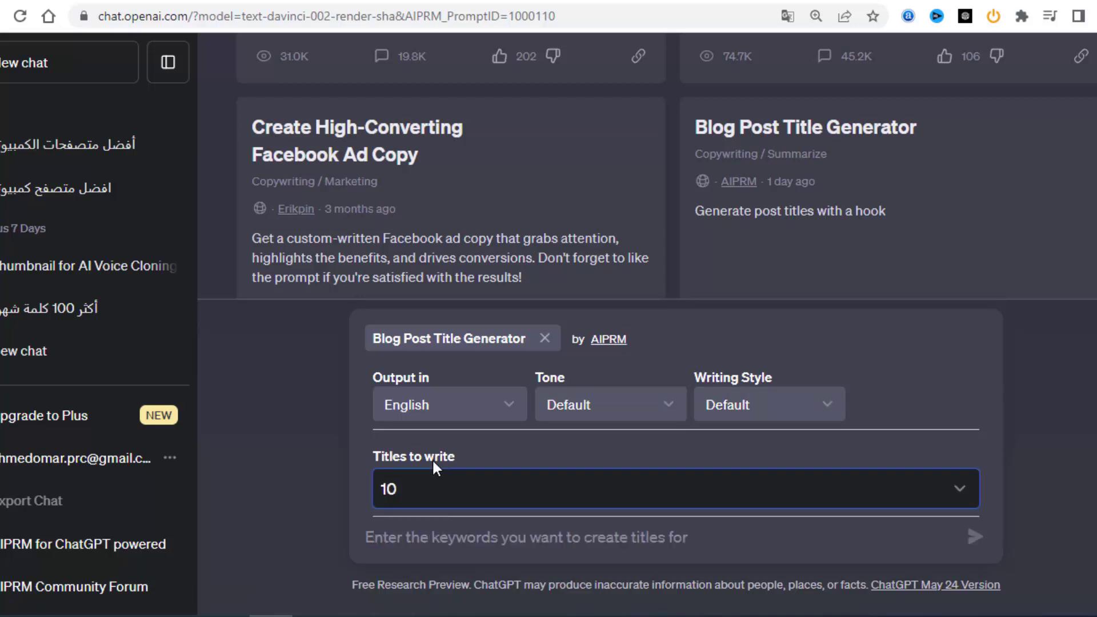
left_click(420, 532)
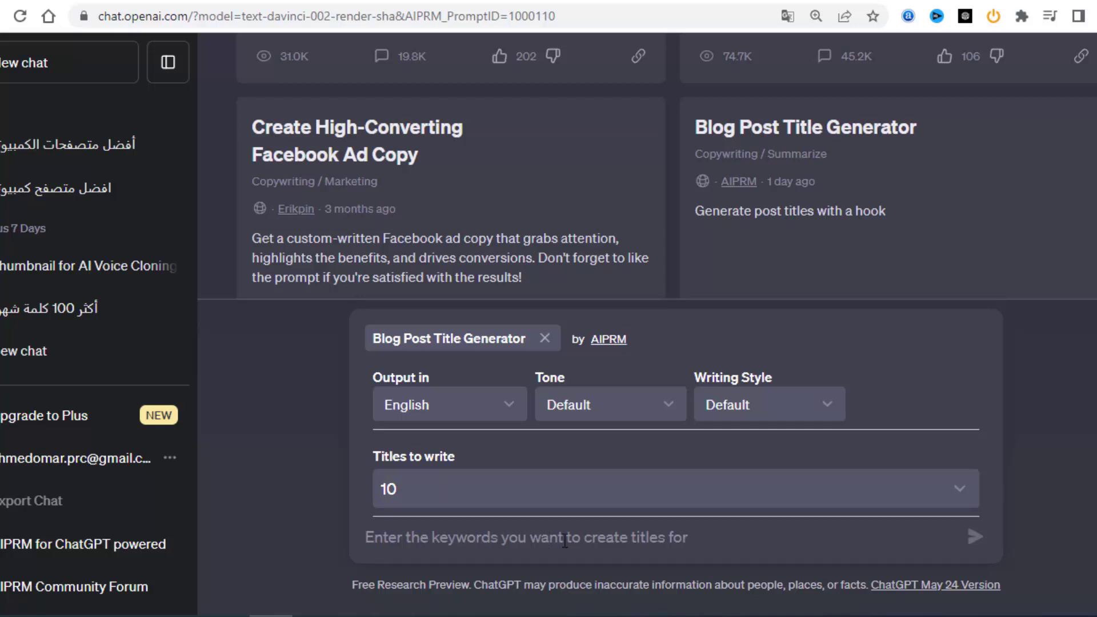
type("healthy lifestyle")
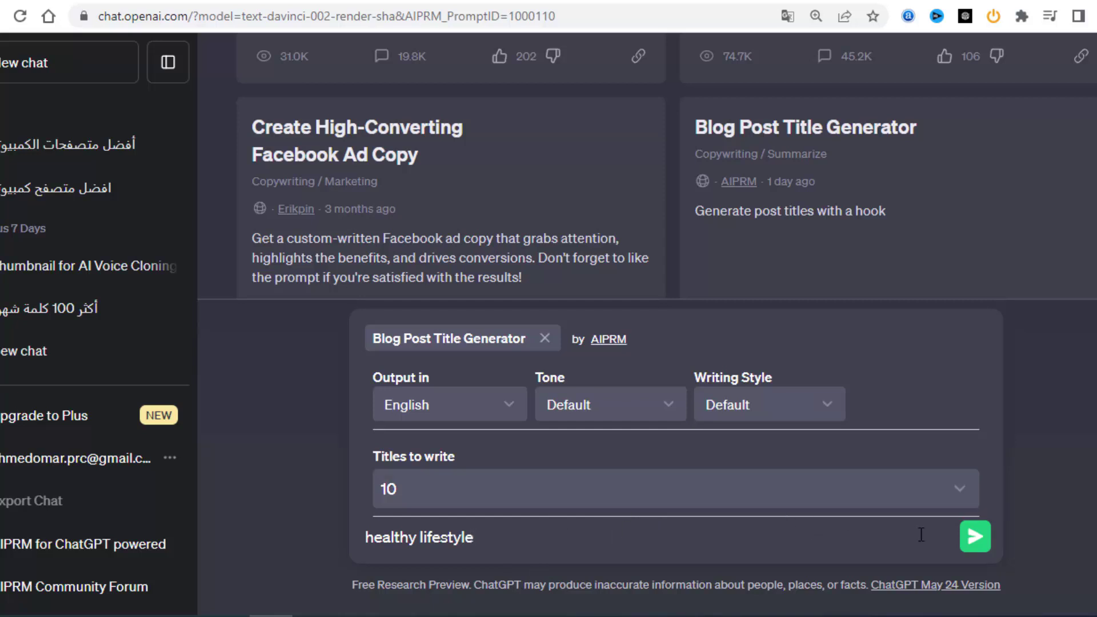
left_click(975, 537)
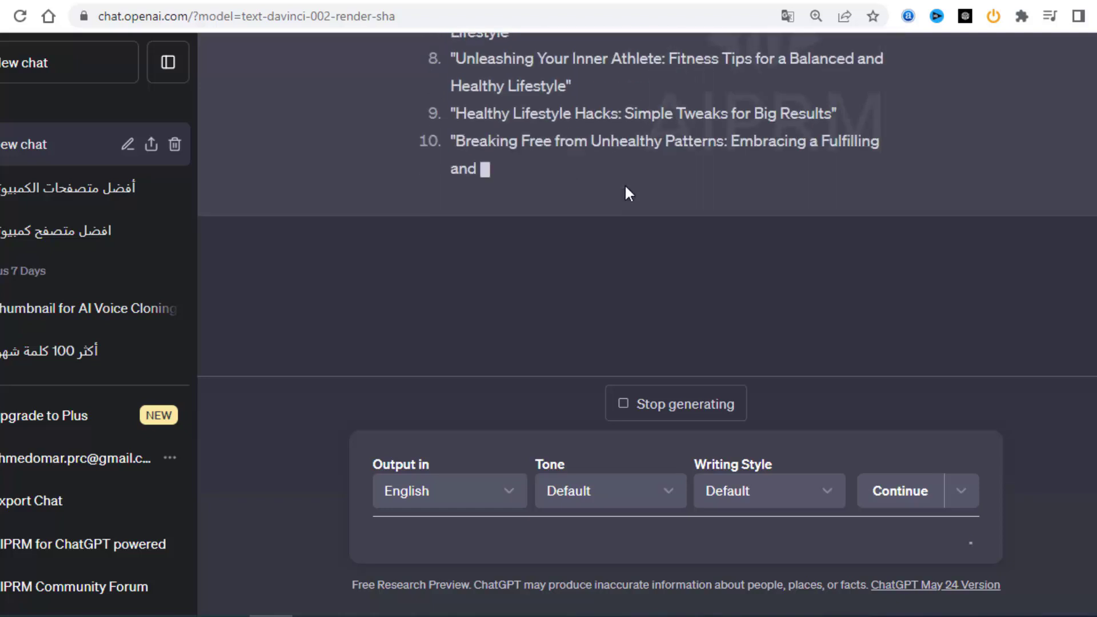
Review the generated healthy lifestyle blog post titles and copy the list of titles
scroll(626, 201, "up", 5)
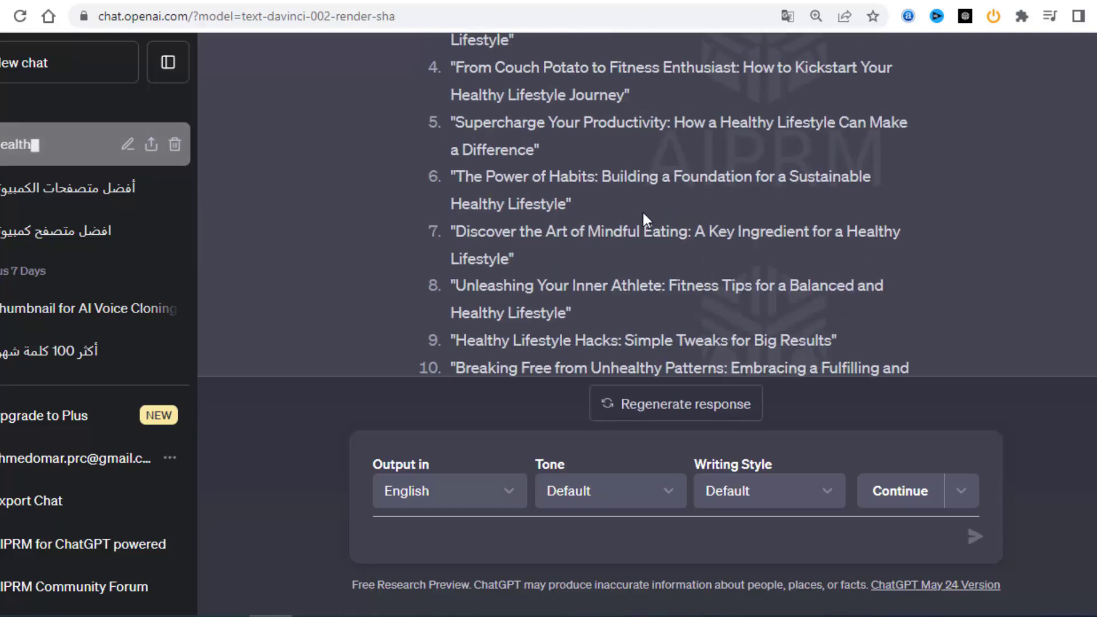
scroll(643, 210, "up", 3)
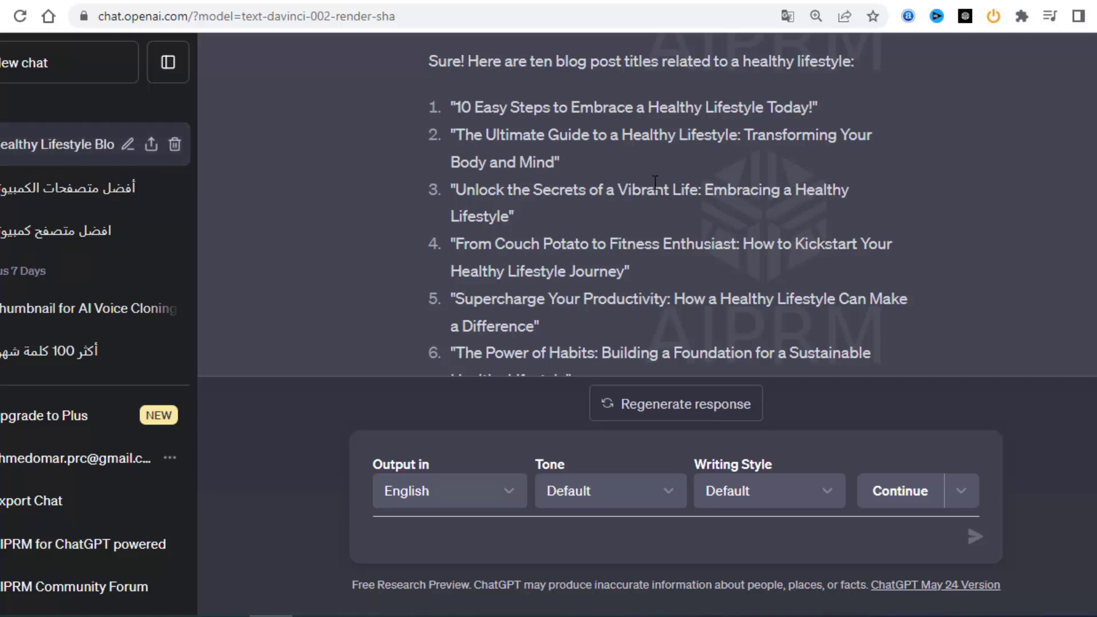
scroll(478, 251, "down", 6)
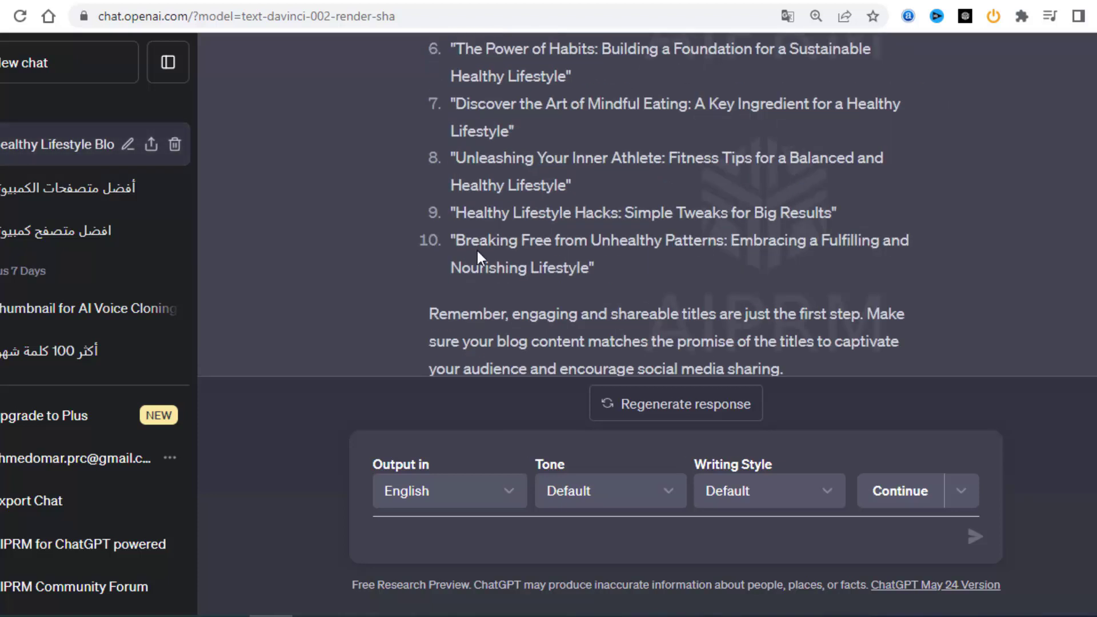
scroll(505, 257, "up", 3)
scroll(505, 254, "up", 5)
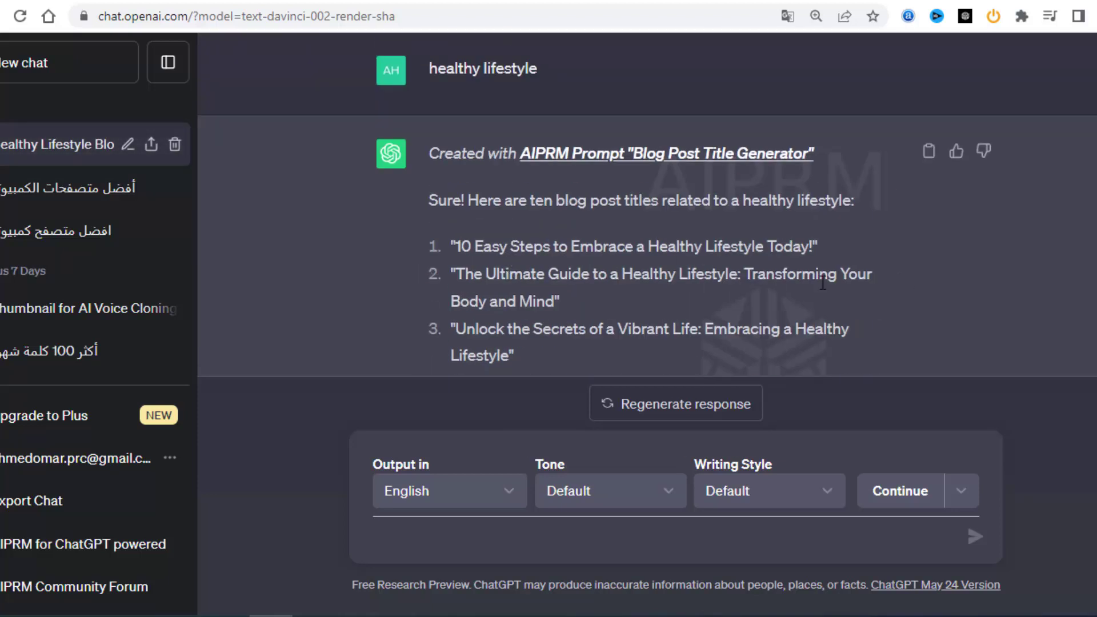
triple_click(505, 252)
scroll(516, 164, "down", 2)
left_click_drag(516, 165, 520, 277)
scroll(516, 239, "down", 3)
scroll(520, 276, "down", 3)
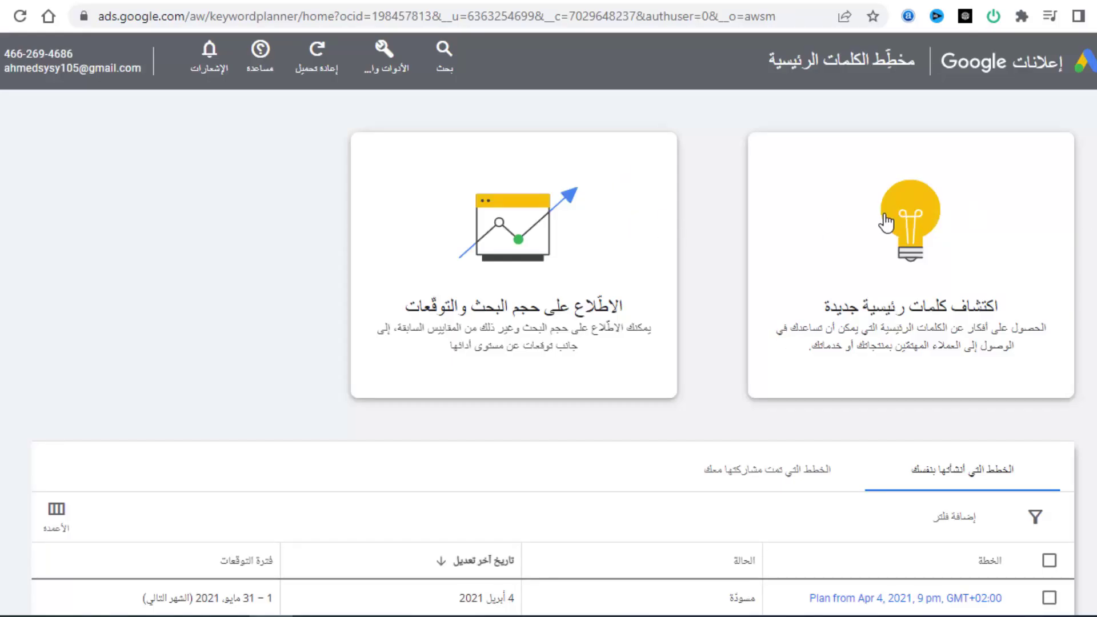
Start discovering new keywords in Google Ads Keyword Planner and paste the copied blog titles as seed keywords
left_click(880, 285)
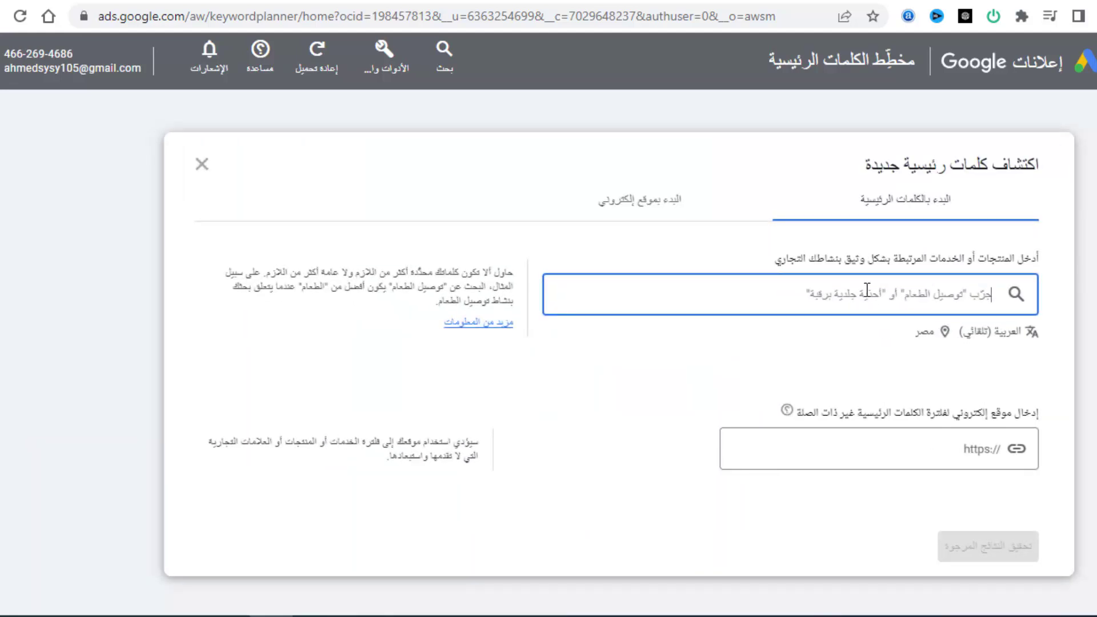
key("ctrl+v")
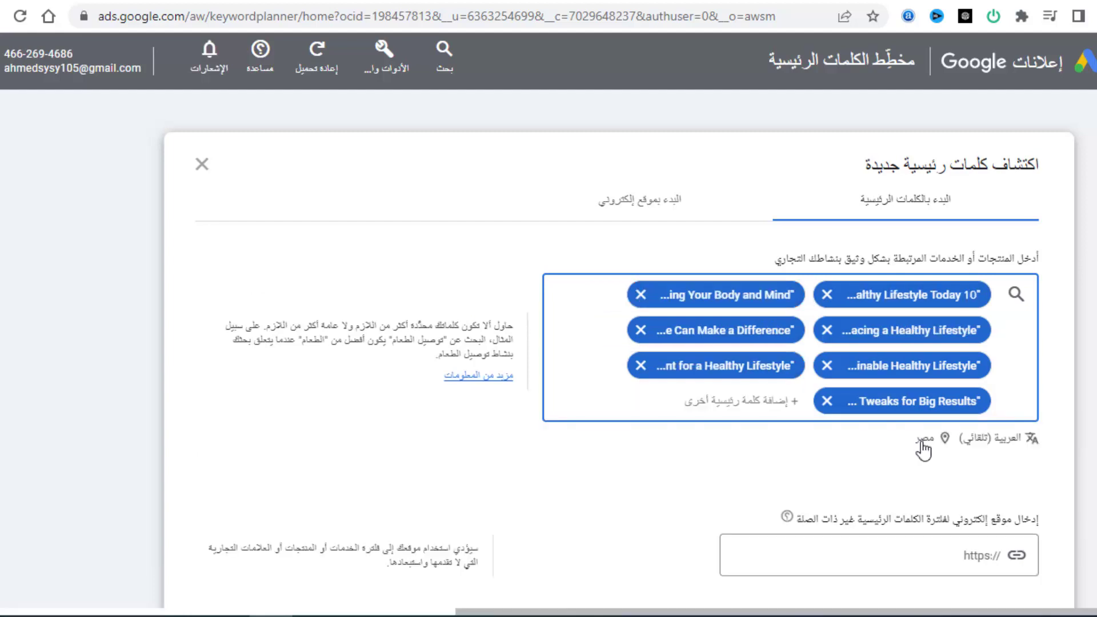
Remove Egypt from the targeted locations to cover all locations, and get the keyword results
left_click(924, 441)
left_click(665, 265)
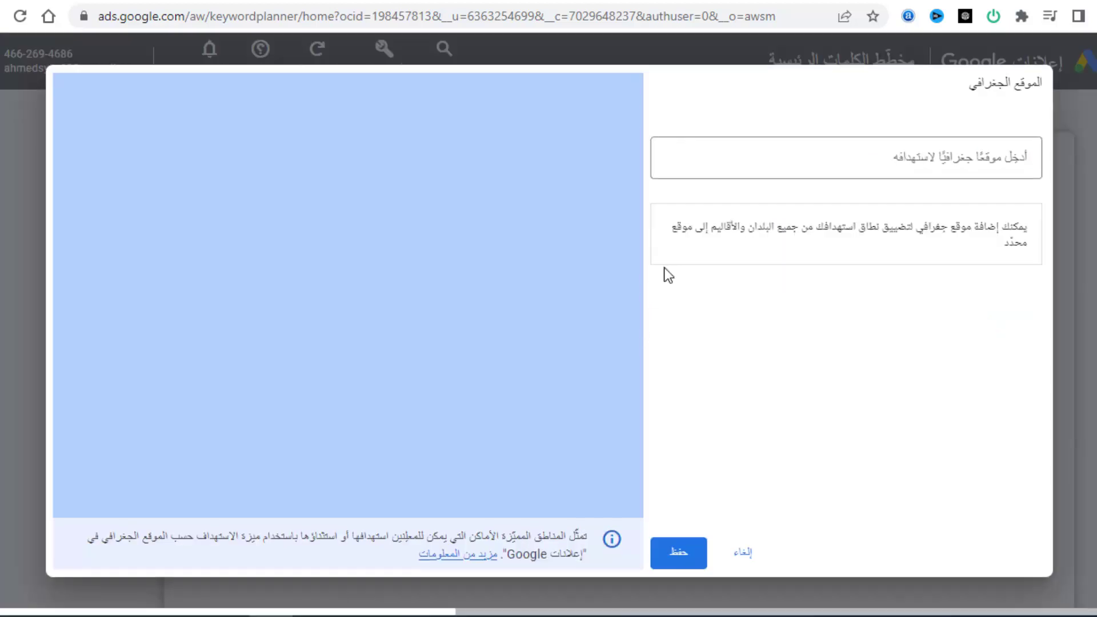
left_click(695, 564)
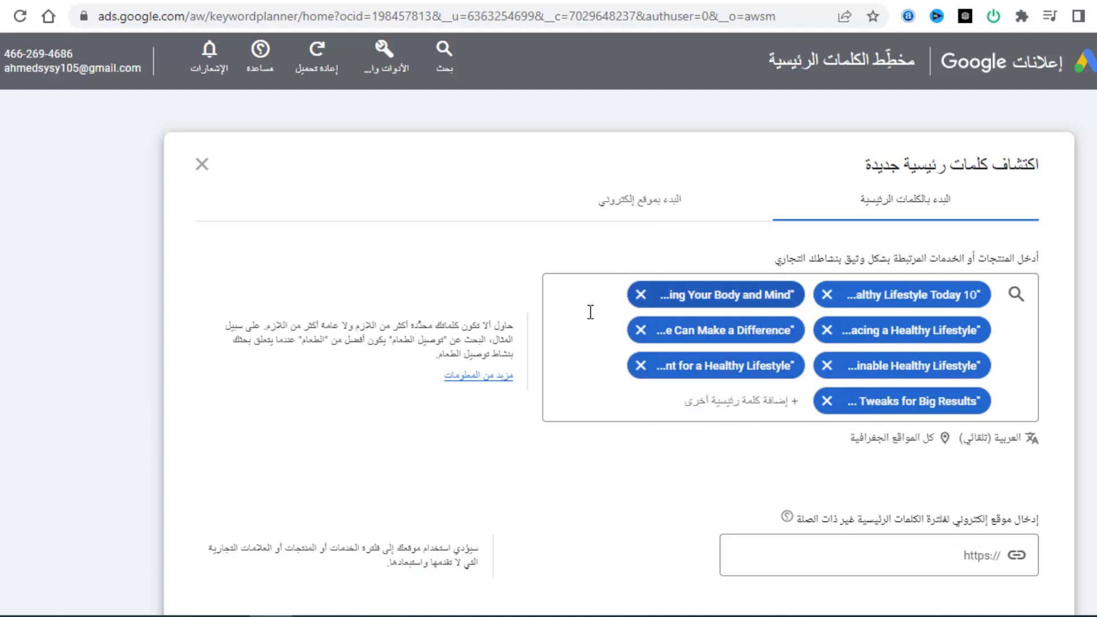
scroll(588, 310, "down", 3)
left_click(960, 475)
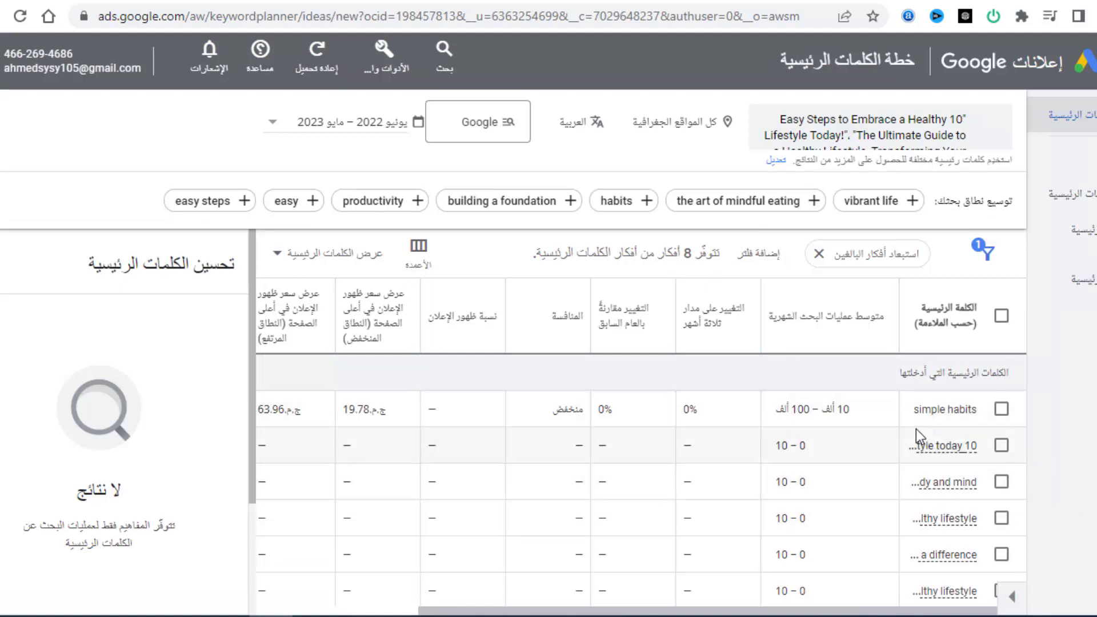
Examine the average monthly searches for the keyword "simple habits" in the keyword results
left_click_drag(915, 409, 978, 410)
double_click(833, 410)
left_click_drag(833, 409, 780, 409)
left_click(863, 406)
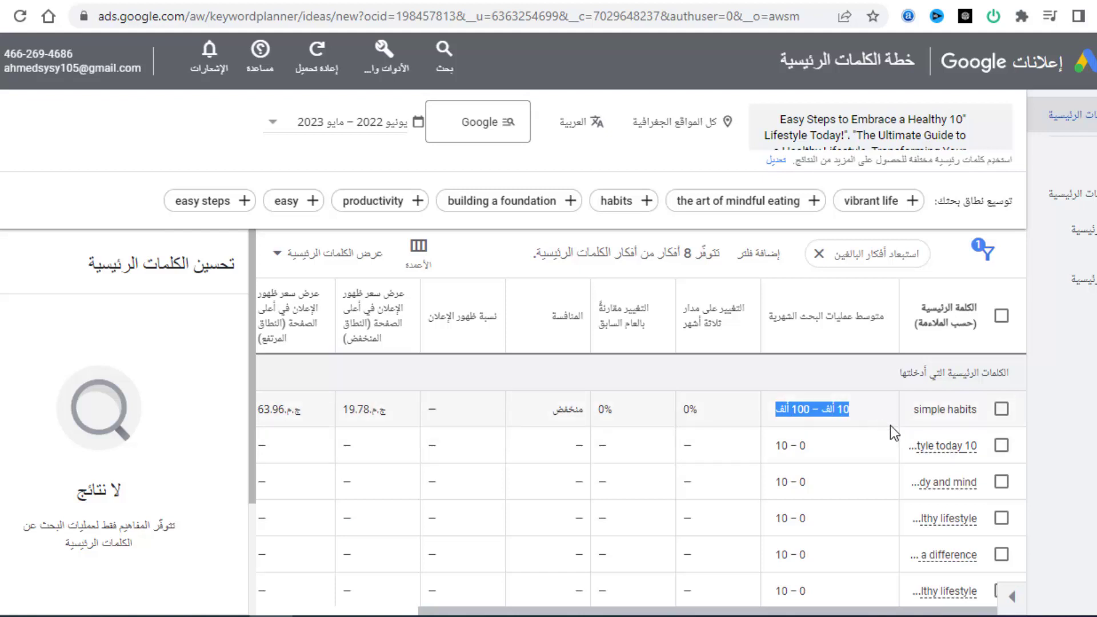
Switch to ChatGPT, start a new chat and filter the AIPRM public prompts by the SEO topic
key("ctrl+Tab")
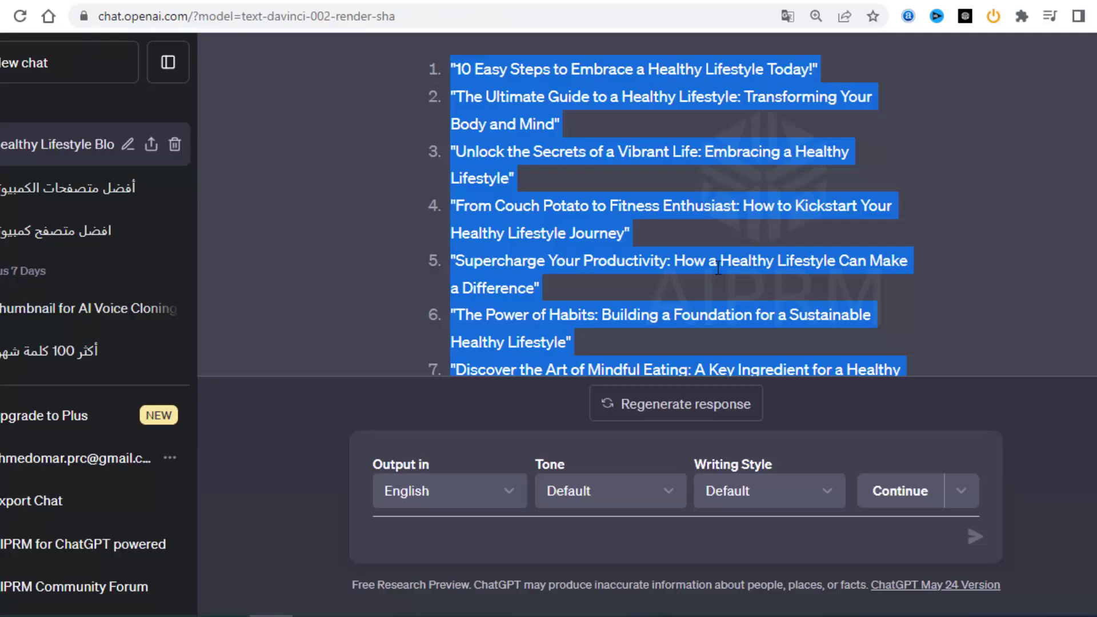
scroll(718, 268, "up", 3)
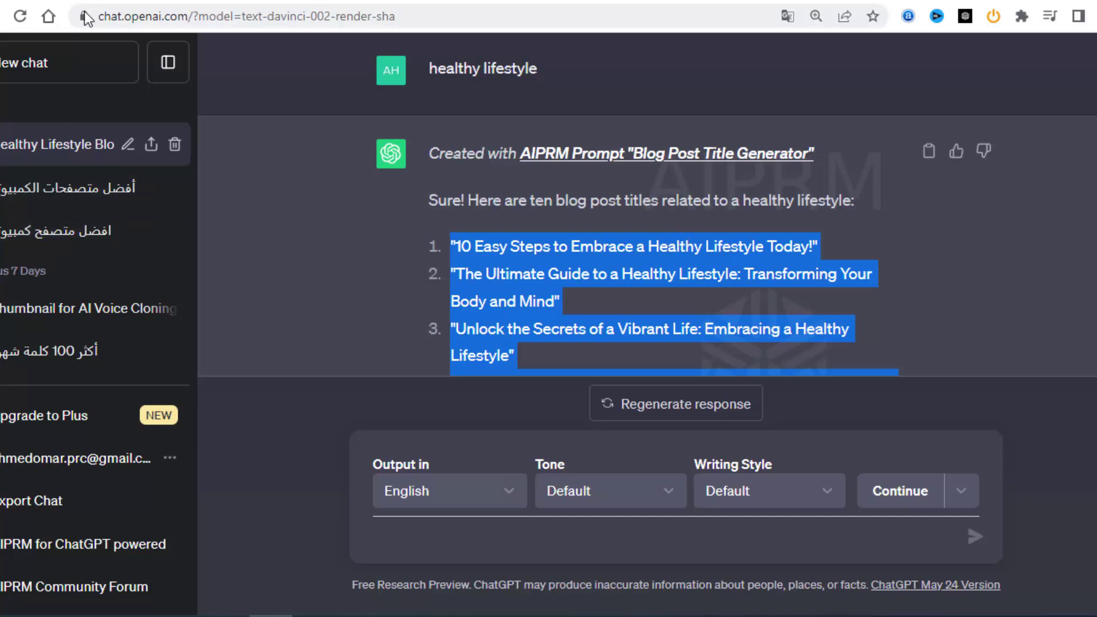
left_click(38, 83)
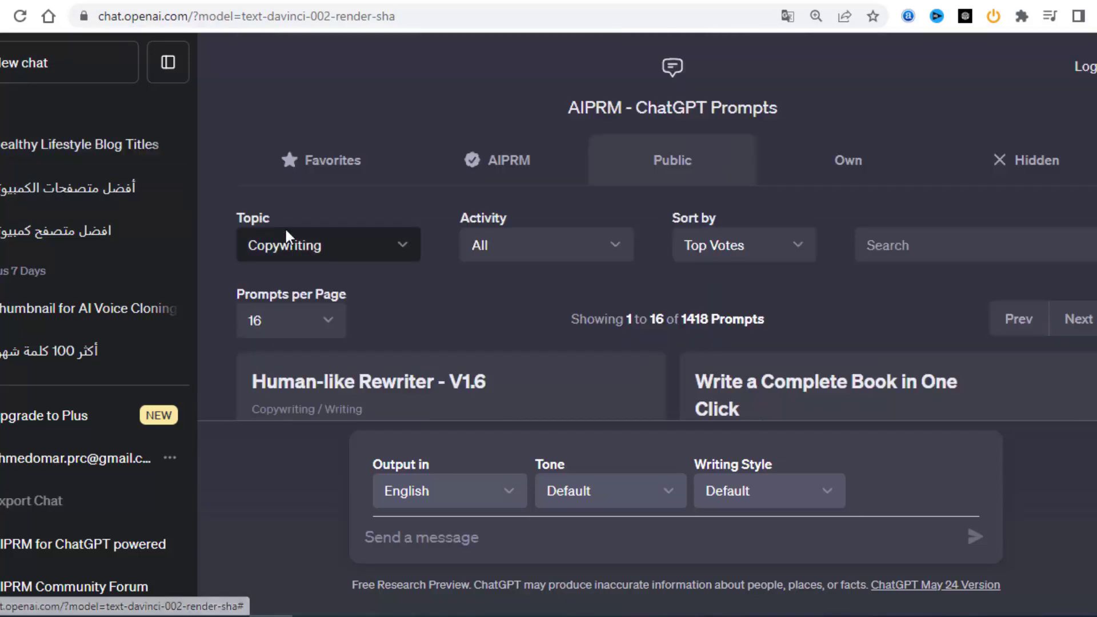
left_click(313, 245)
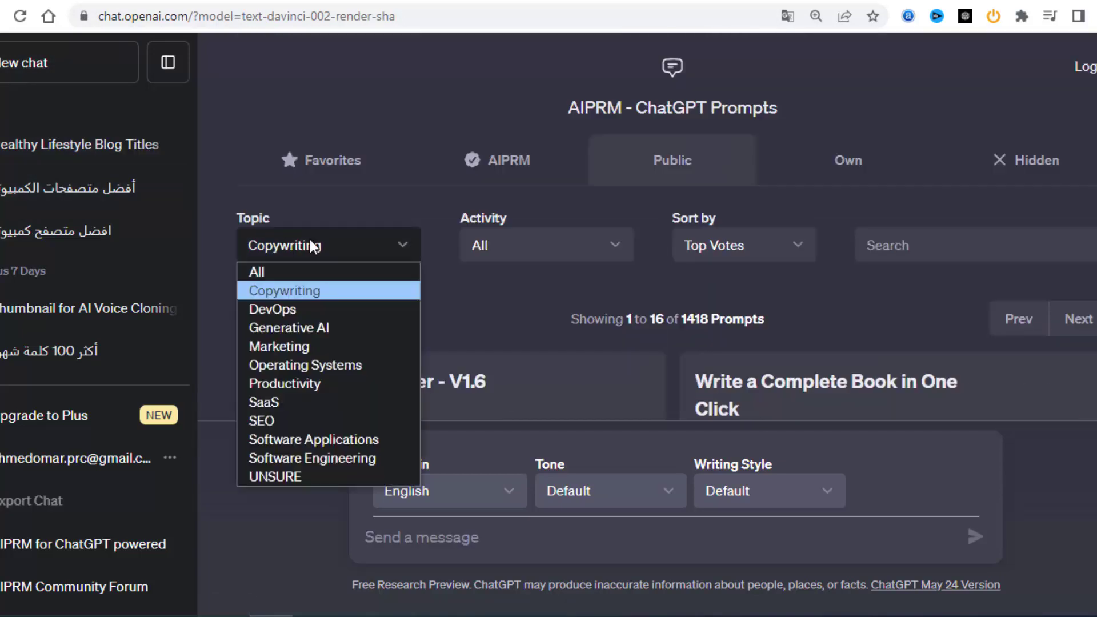
left_click(297, 424)
scroll(457, 252, "down", 5)
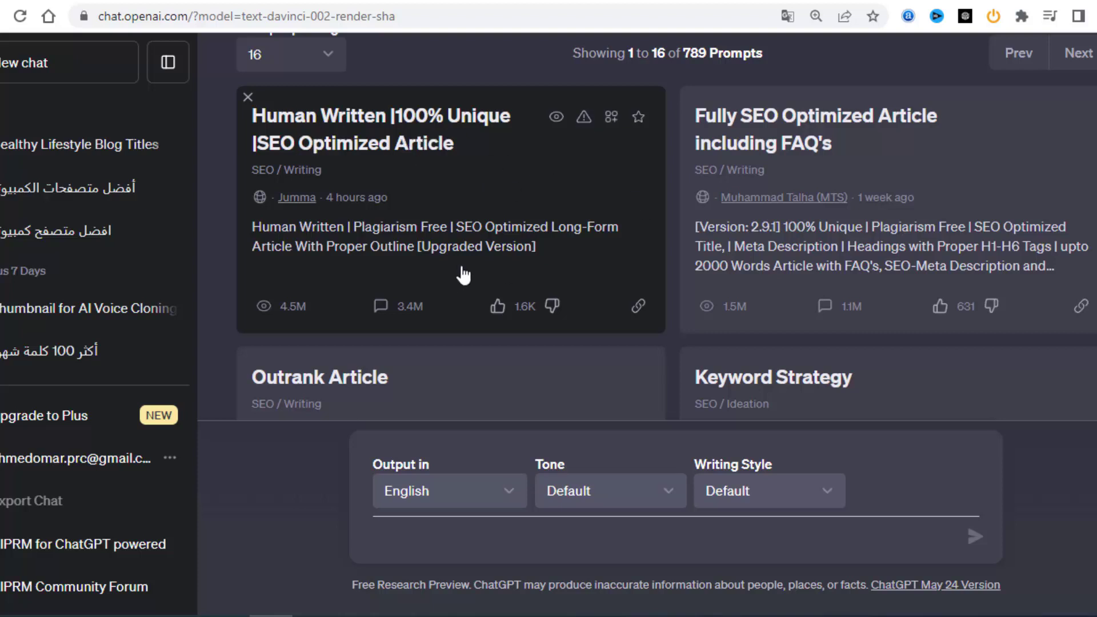
Generate an article titled "10 simple habits to embrace a healthy lifestyle today" with the "Human Written |100% Unique |SEO Optimized Article" prompt
left_click(488, 224)
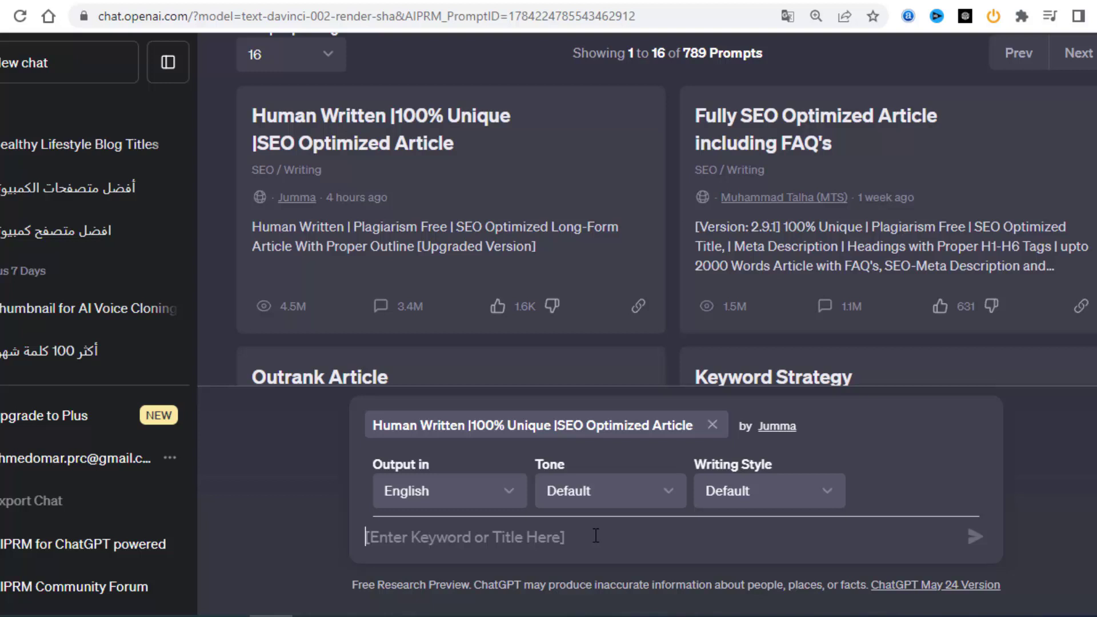
type("10 simple habits to embrace a healthy lifestyle today")
key("Return")
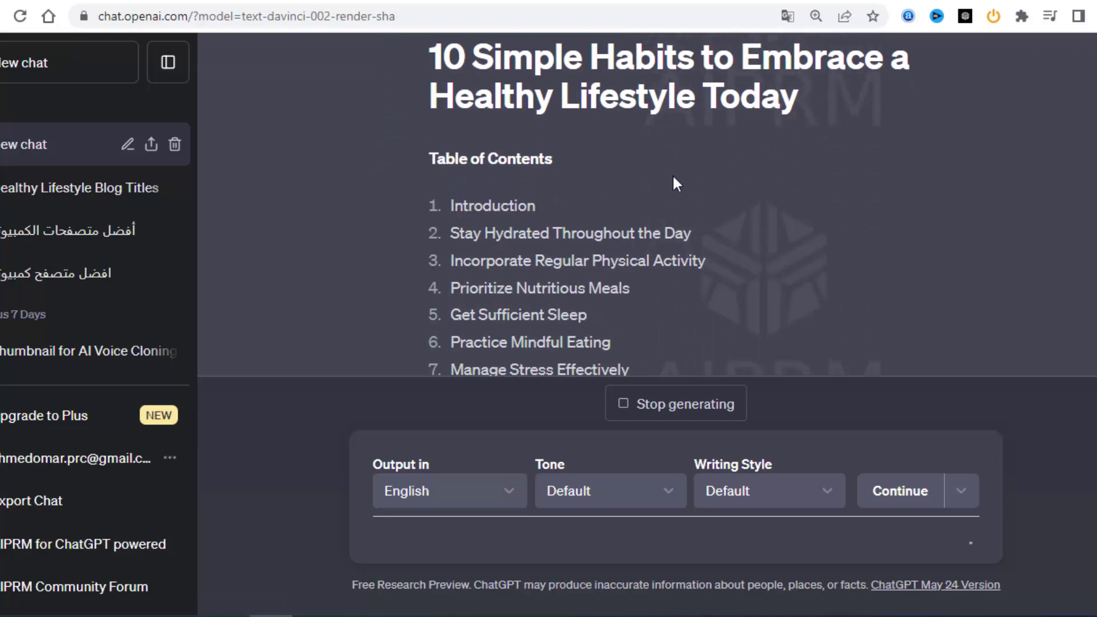
Review the generated article from its table of contents through the numbered sections, conclusion and FAQs
scroll(657, 177, "up", 3)
scroll(614, 225, "down", 5)
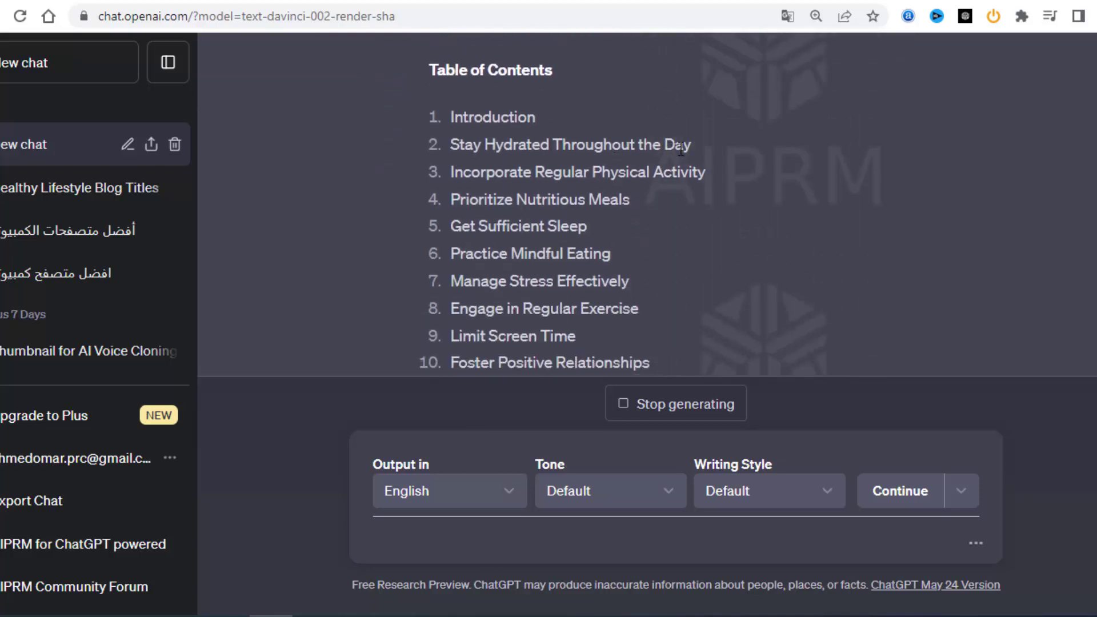
scroll(684, 146, "down", 6)
scroll(412, 156, "down", 10)
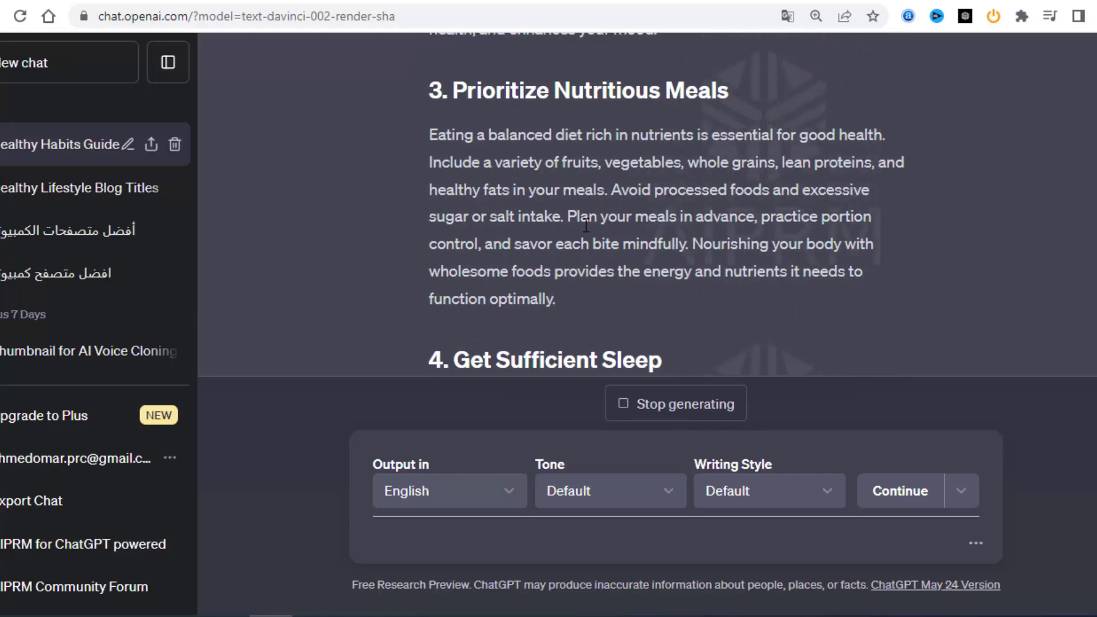
scroll(679, 182, "down", 20)
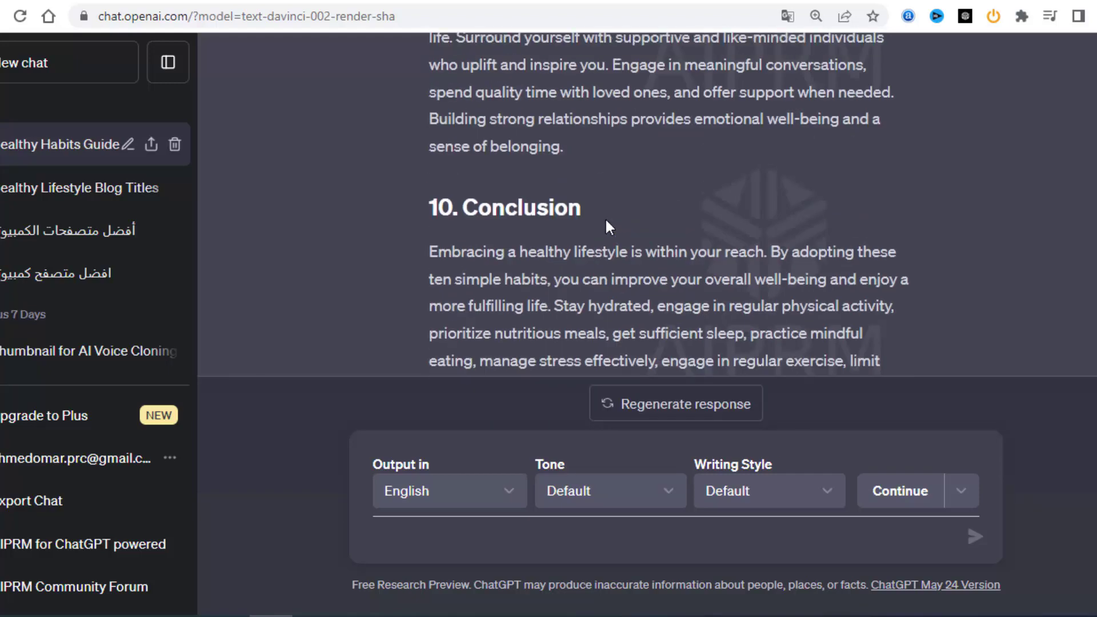
scroll(637, 162, "down", 6)
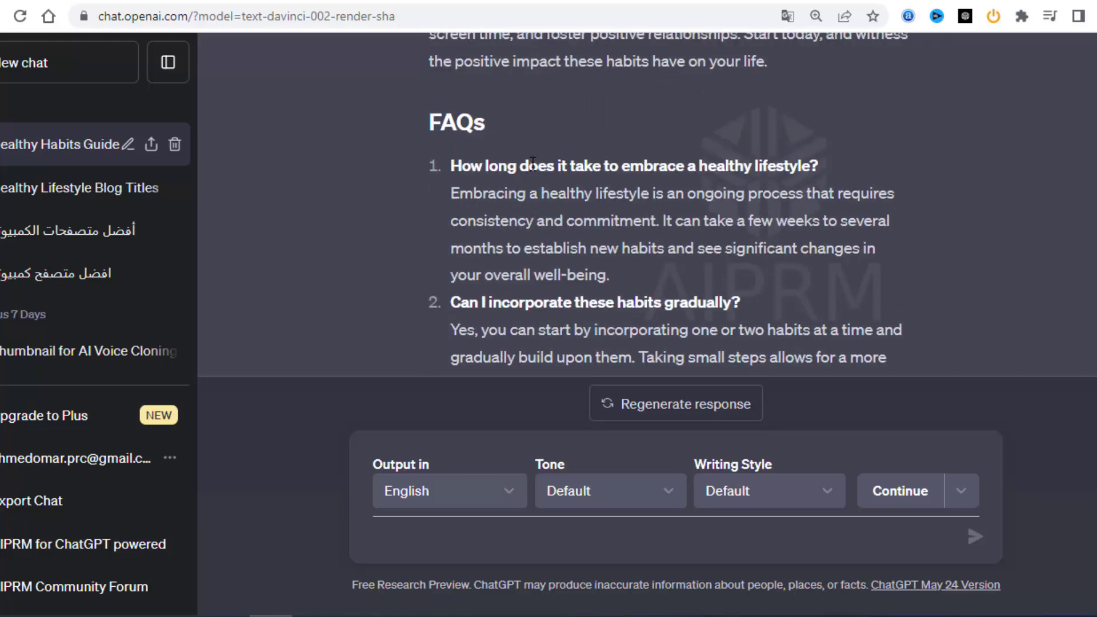
scroll(532, 164, "down", 10)
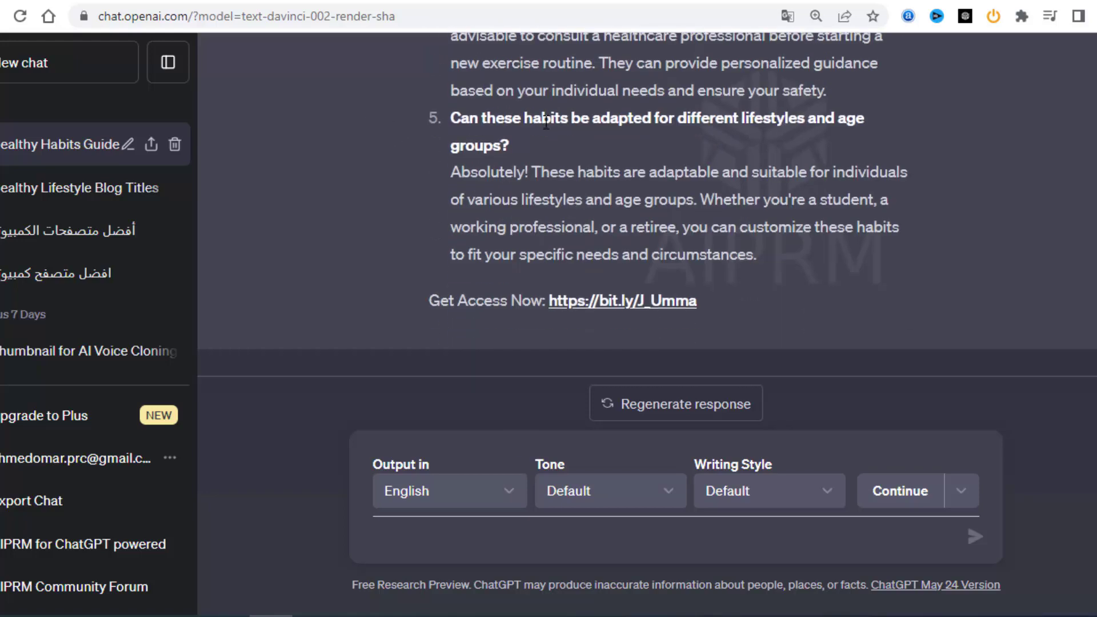
scroll(673, 237, "down", 3)
scroll(752, 217, "up", 5)
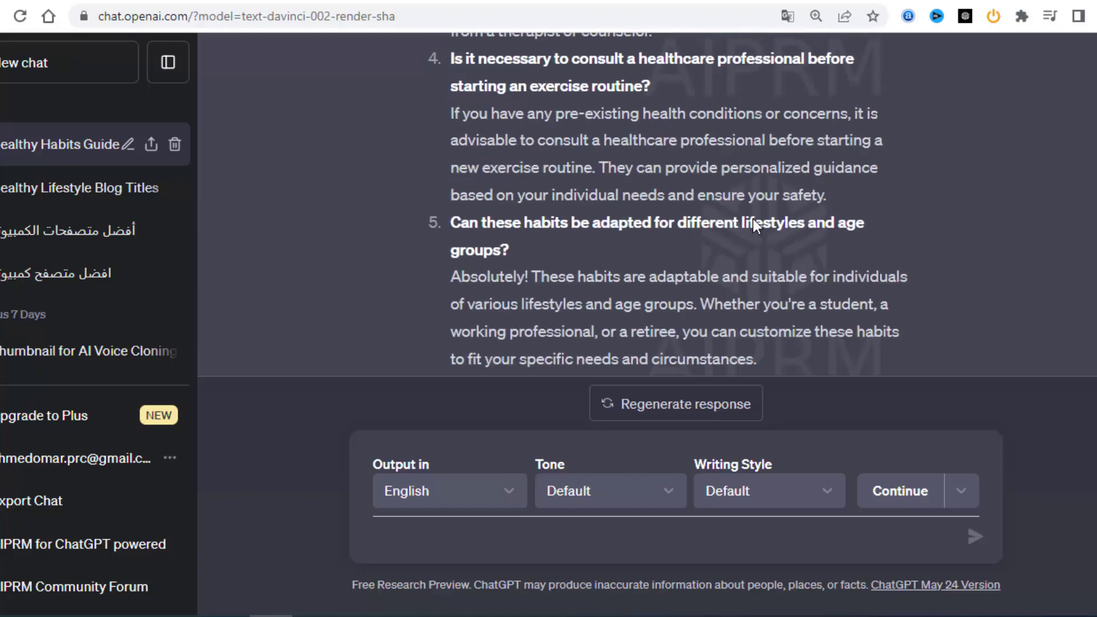
scroll(701, 248, "up", 20)
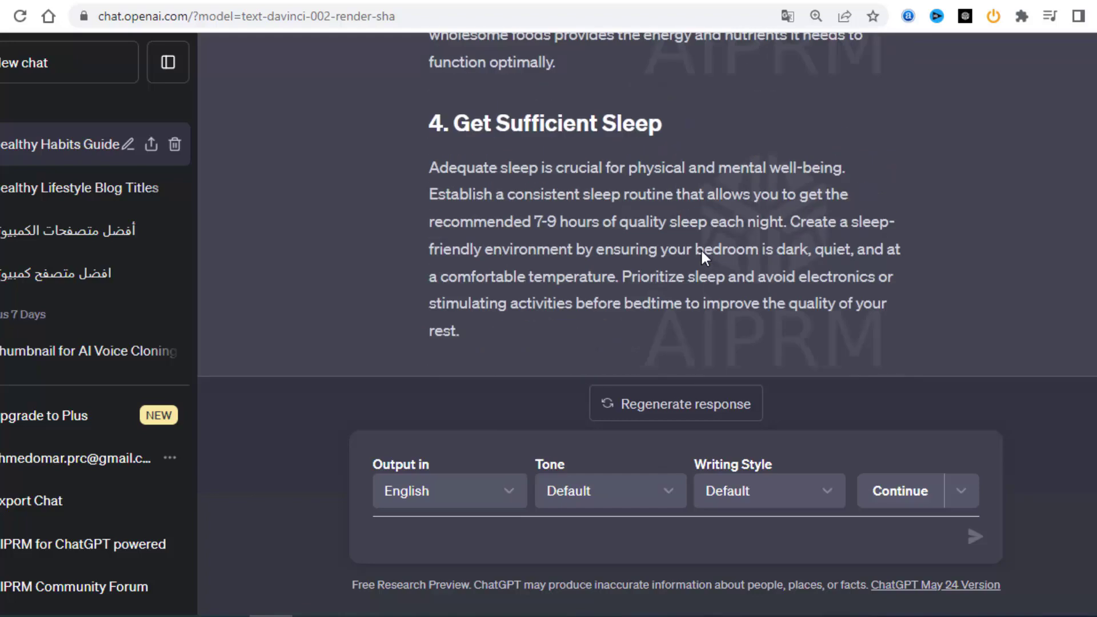
scroll(701, 248, "up", 15)
scroll(701, 248, "down", 7)
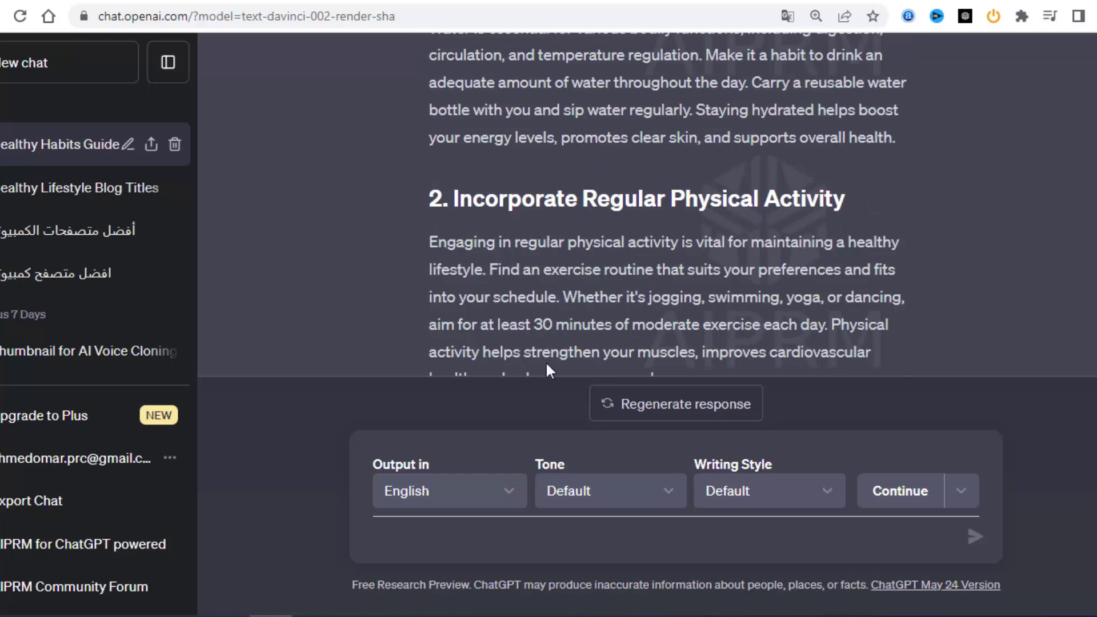
scroll(574, 326, "down", 5)
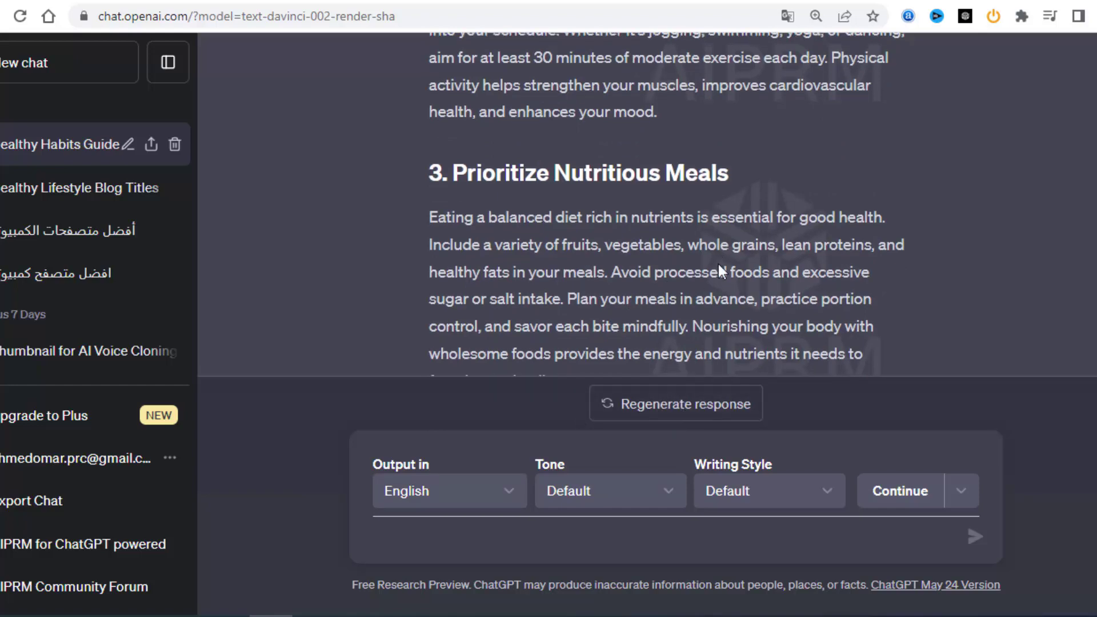
scroll(704, 250, "down", 10)
scroll(705, 252, "down", 15)
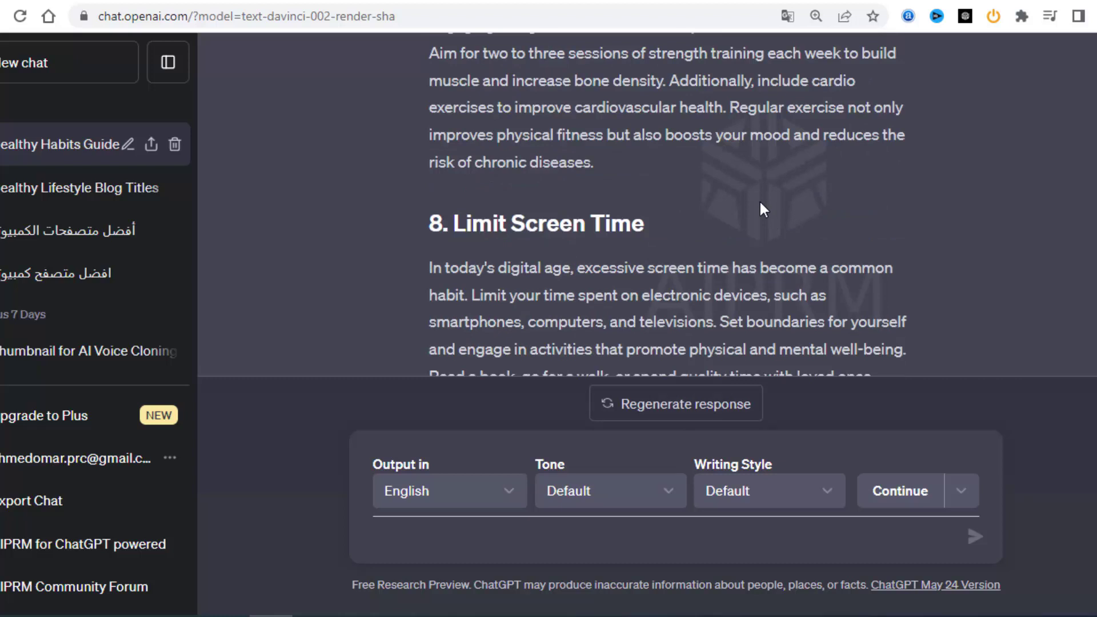
scroll(760, 200, "down", 20)
scroll(692, 217, "up", 2)
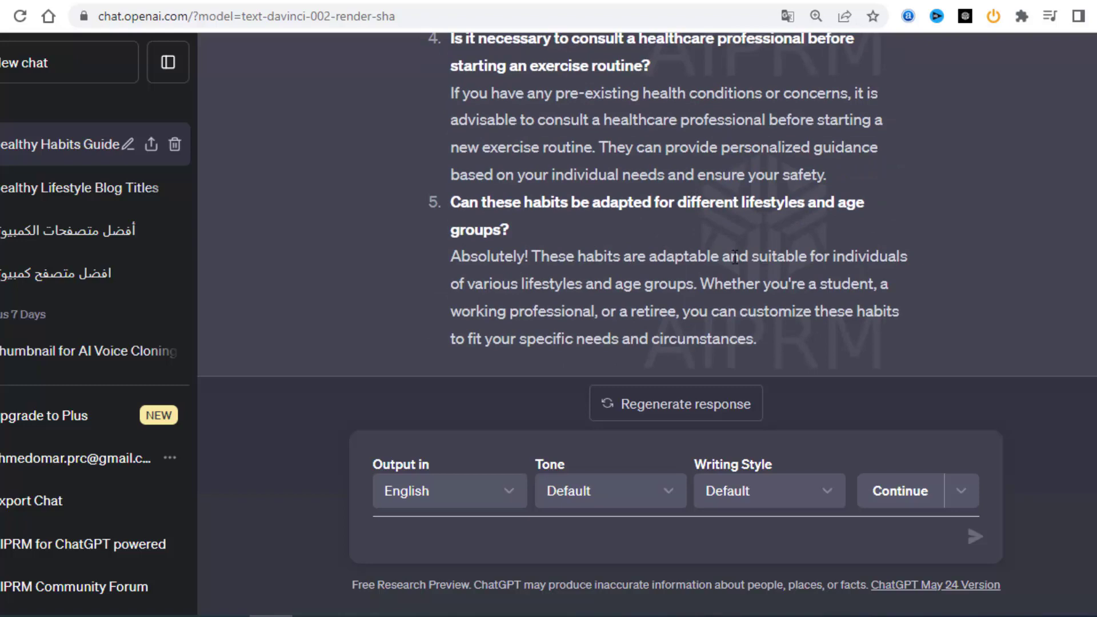
Select and copy the full text of the generated healthy habits article, from the title through the FAQs
key("ctrl+a")
scroll(626, 246, "up", 20)
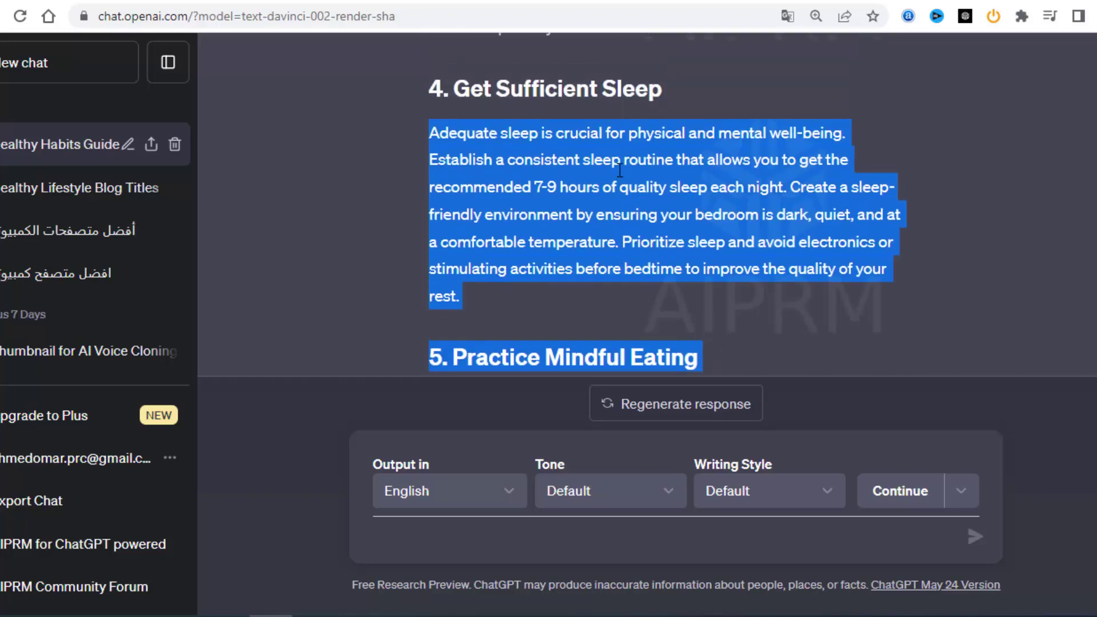
scroll(619, 170, "up", 10)
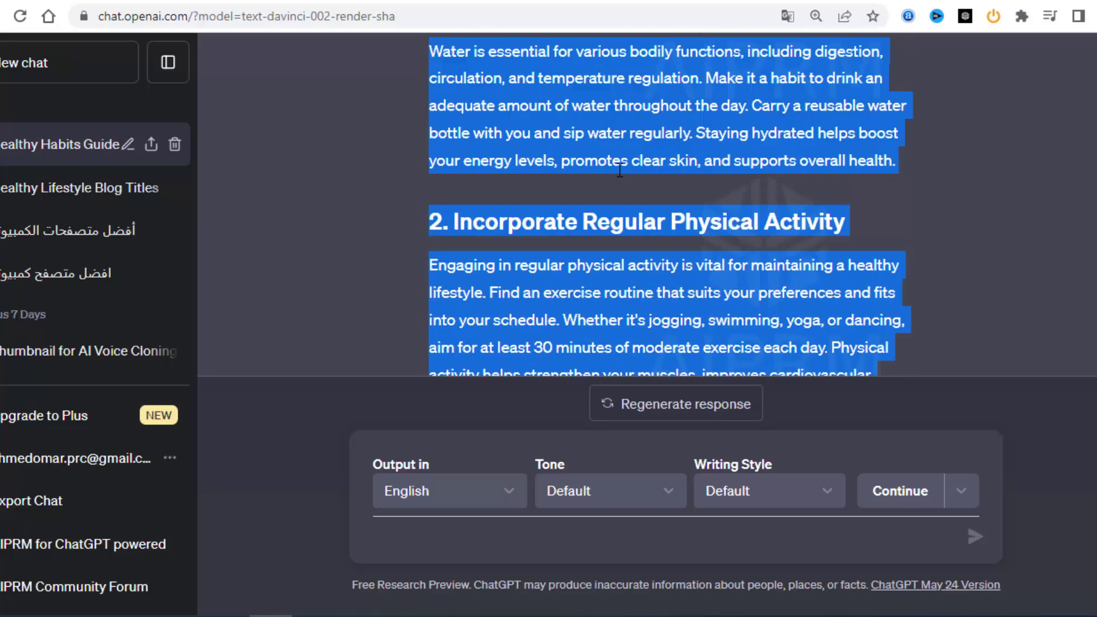
scroll(619, 170, "up", 8)
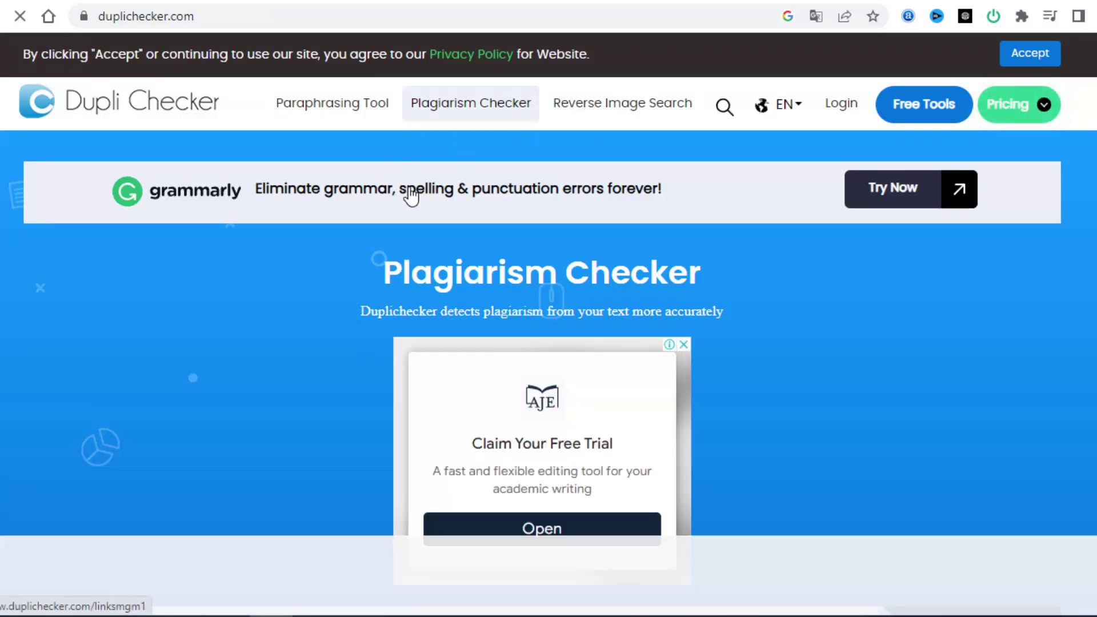
Paste the copied article into Dupli Checker's Plagiarism Checker, complete the reCAPTCHA and run the plagiarism check
scroll(407, 193, "down", 6)
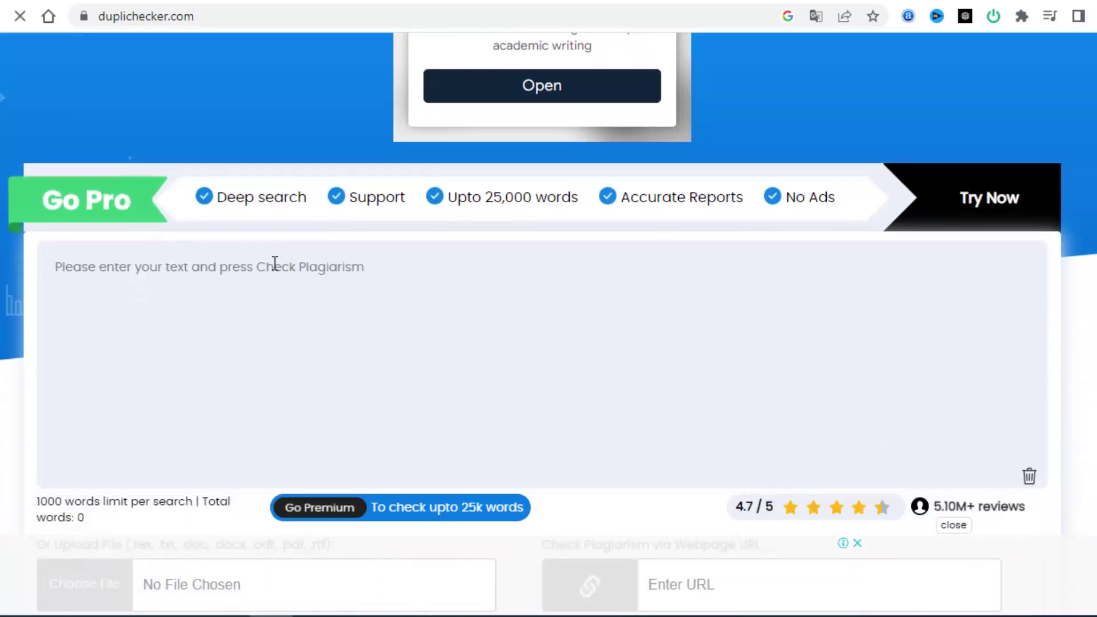
left_click(273, 261)
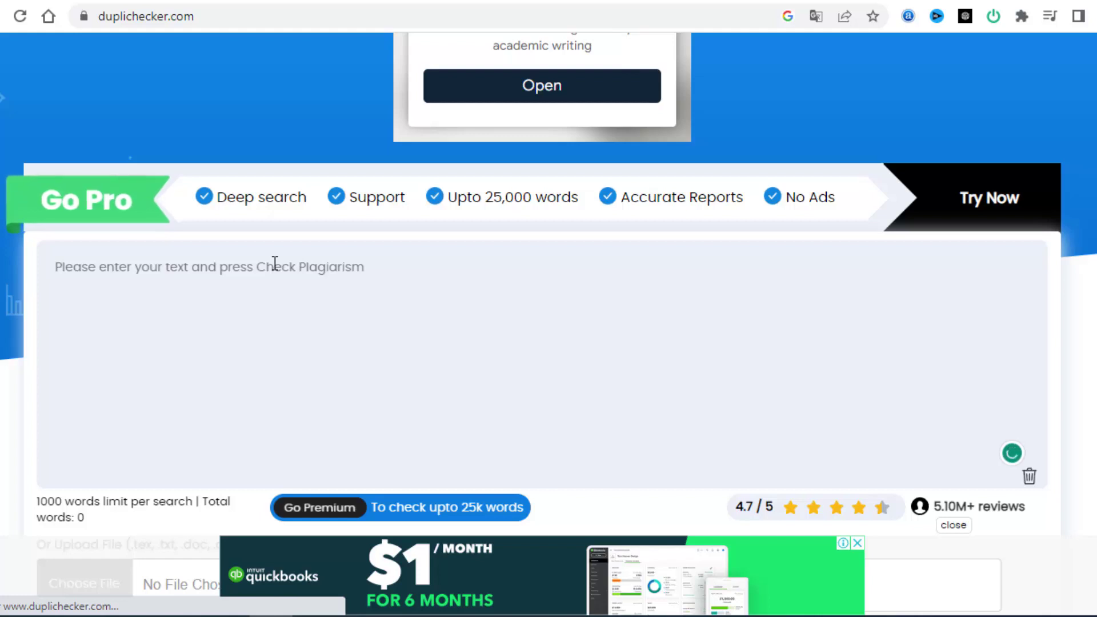
key("ctrl+v")
scroll(164, 310, "down", 8)
left_click(433, 304)
scroll(275, 324, "down", 3)
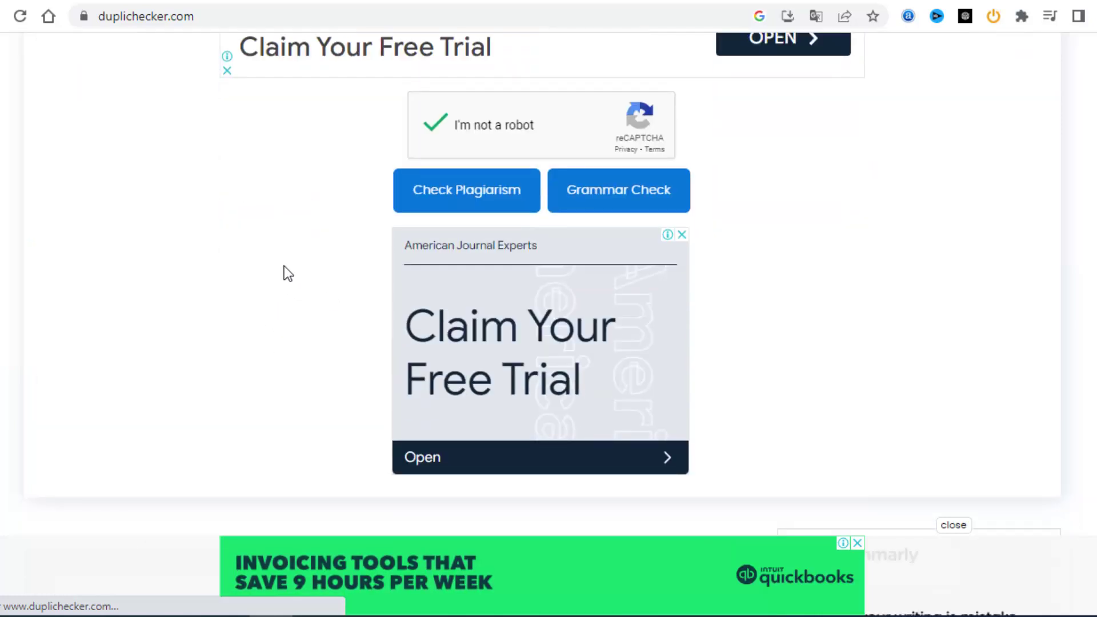
left_click(436, 205)
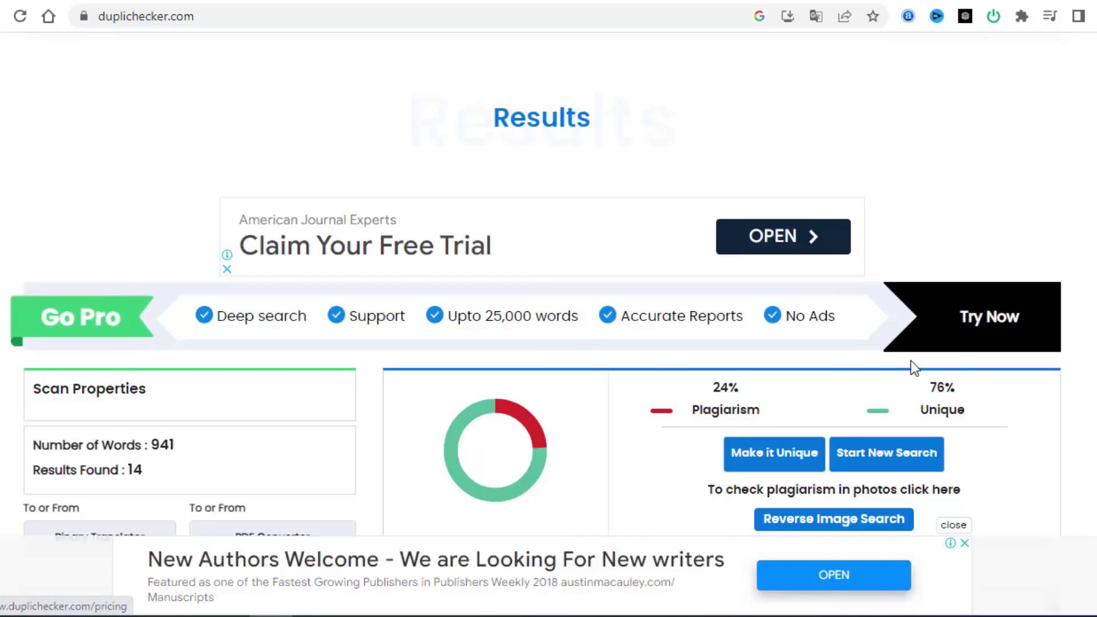
Review the plagiarism report's unique percentage, the flagged passages in the article and the matching sources
double_click(951, 389)
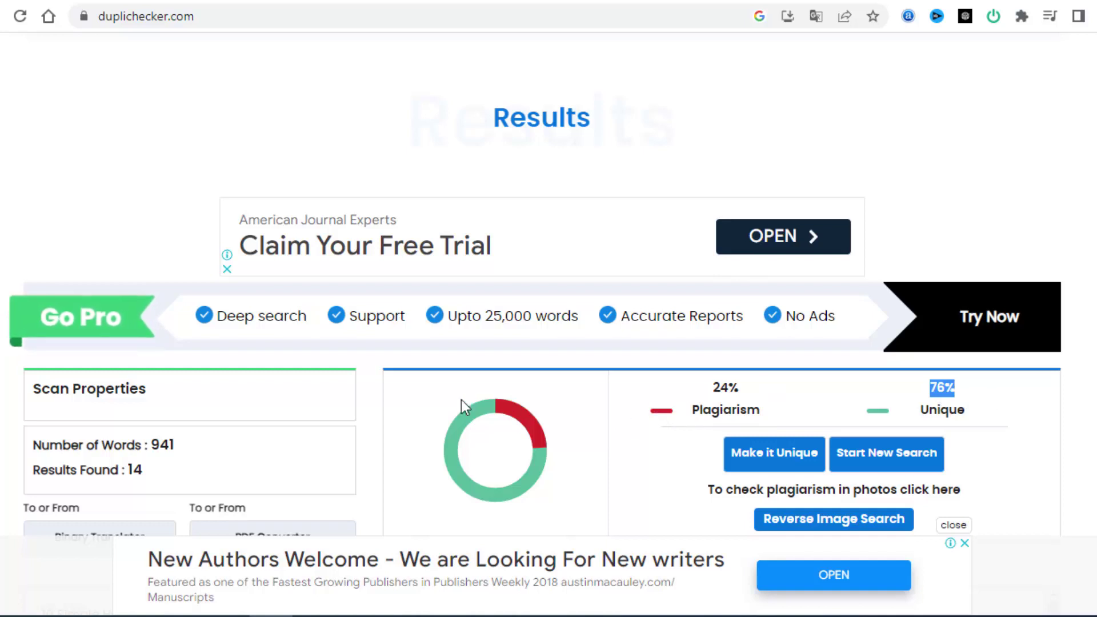
scroll(389, 332, "down", 2)
scroll(228, 329, "down", 3)
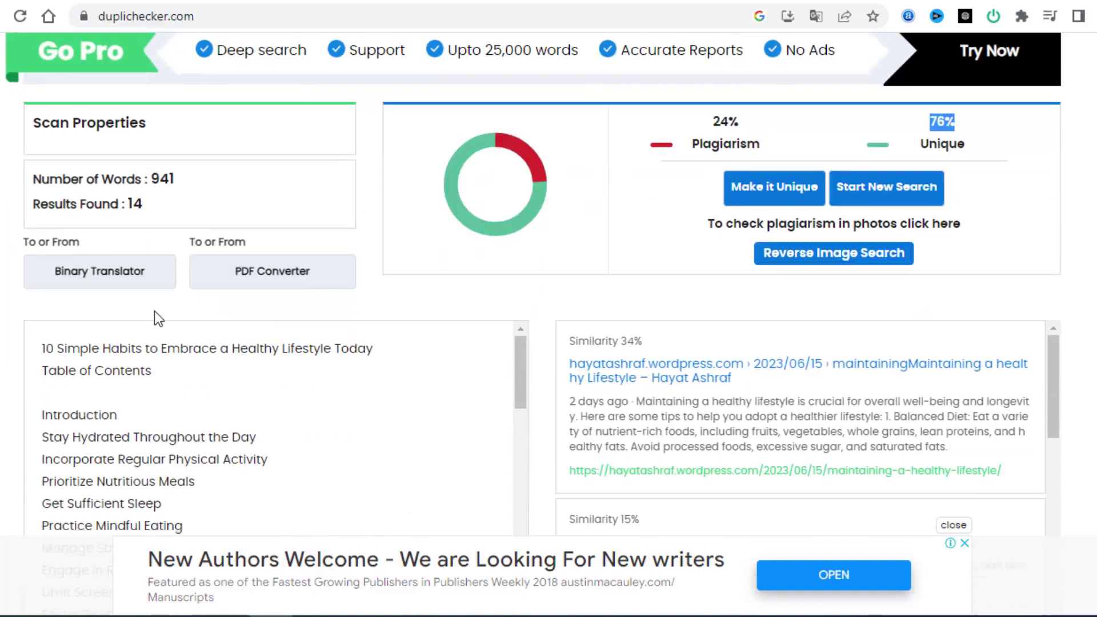
scroll(140, 350, "down", 5)
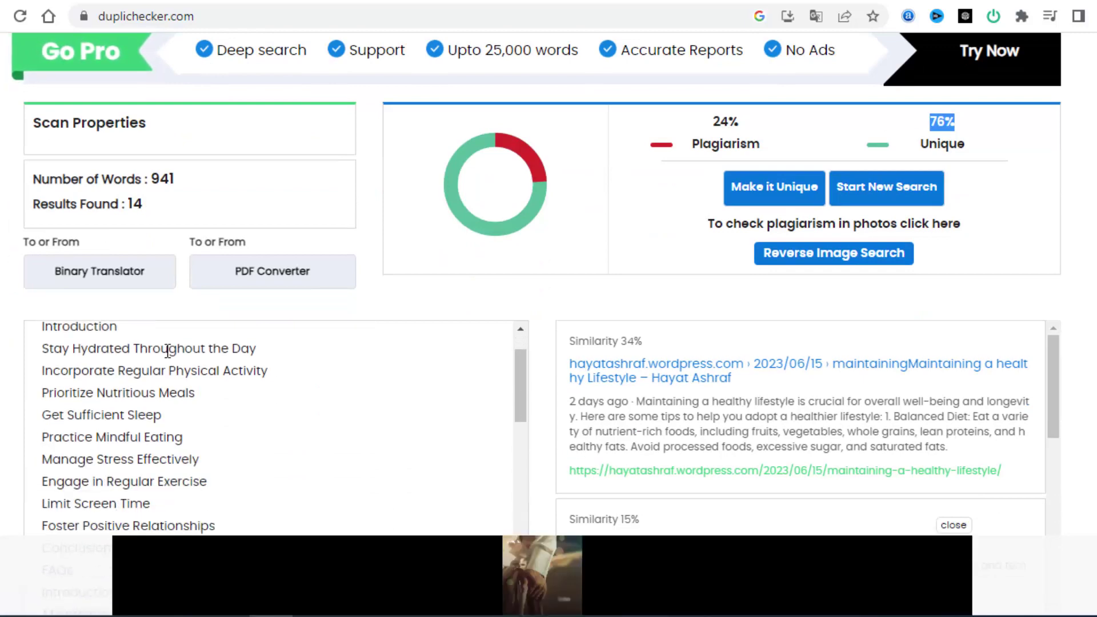
scroll(549, 286, "down", 3)
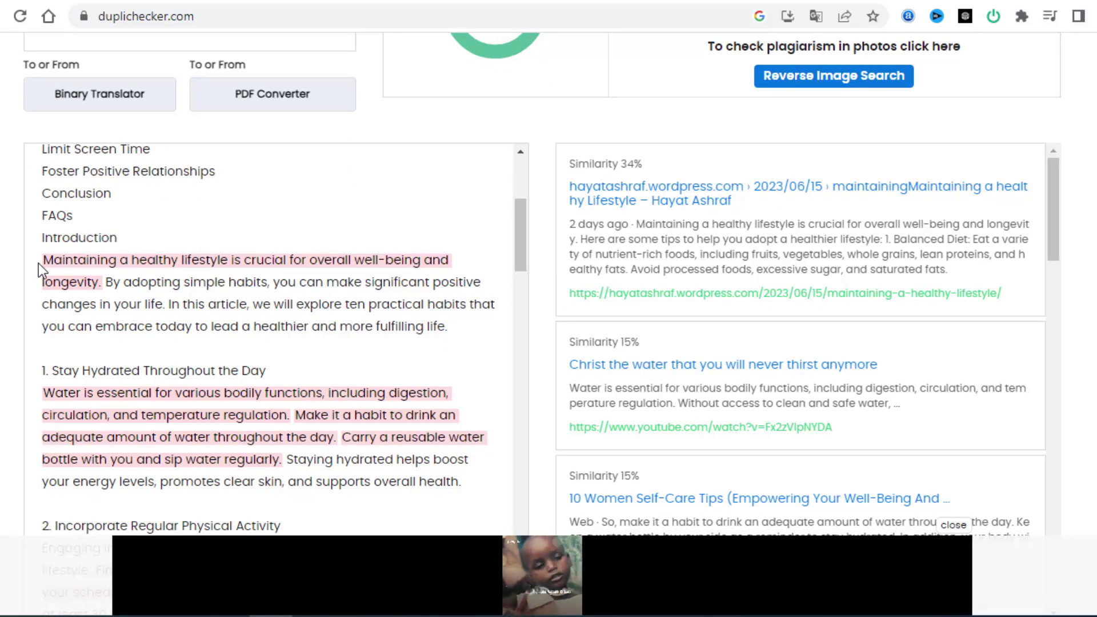
Copy the first flagged introduction sentence and have ChatGPT reword it with the instruction "rewrite the sentence with 100% uniqueness"
left_click_drag(42, 262, 99, 281)
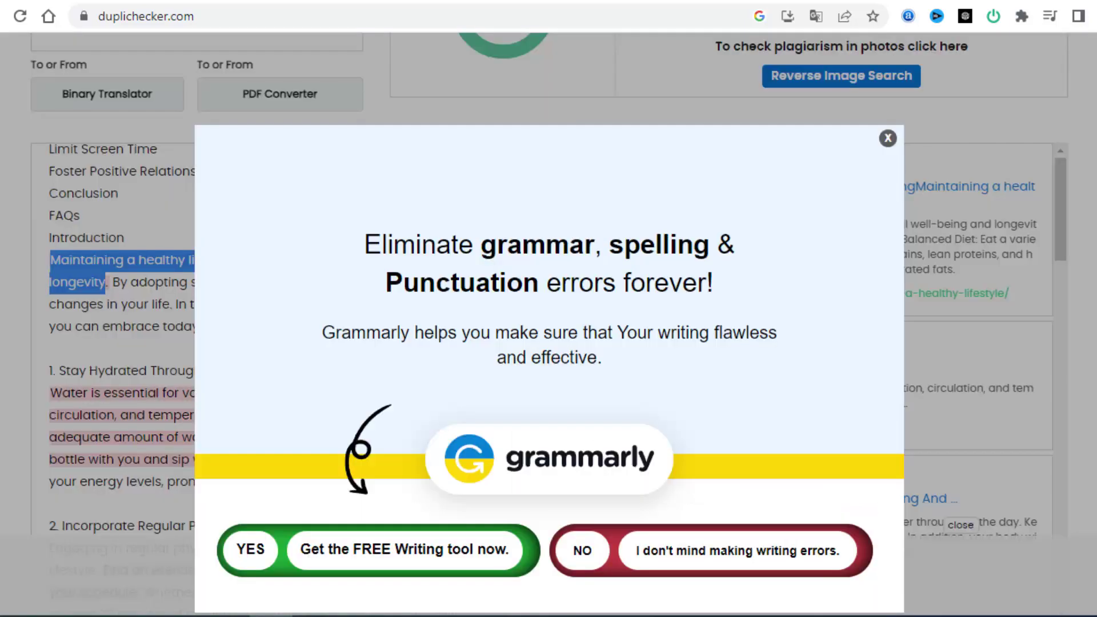
left_click(895, 145)
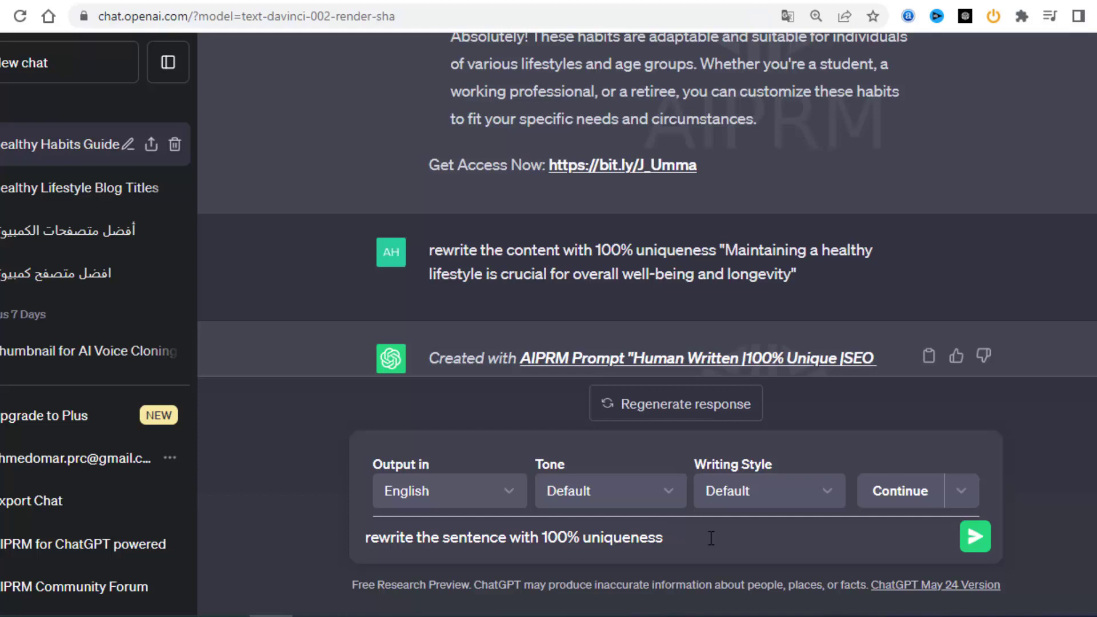
key("shift+Return")
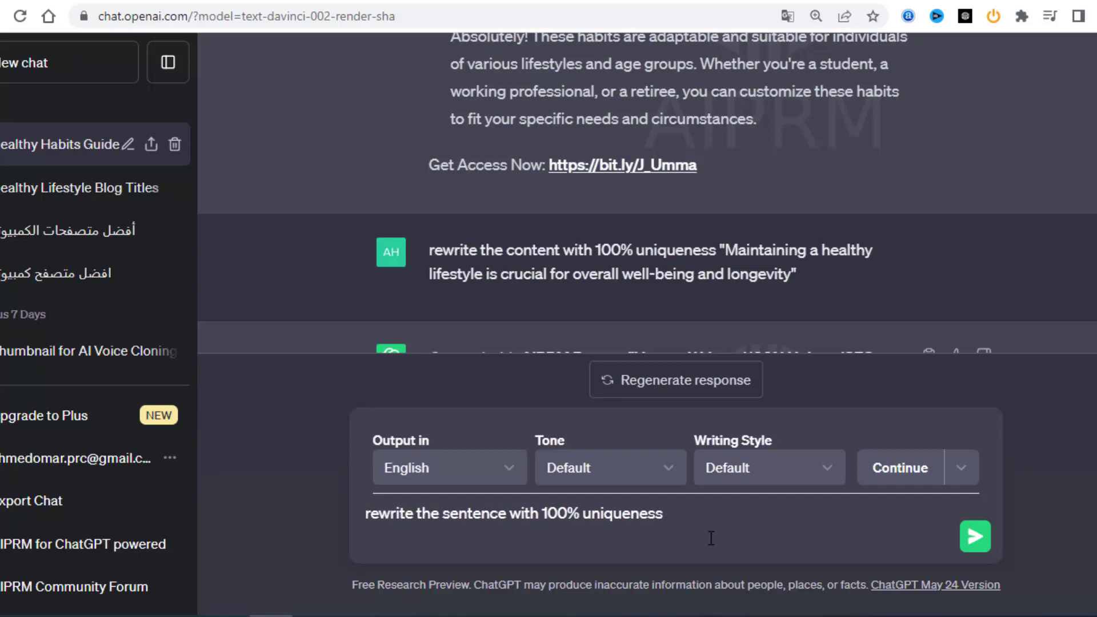
type("\"Maintaining a healthy lifestyle is crucial for overall well-being and longevity")
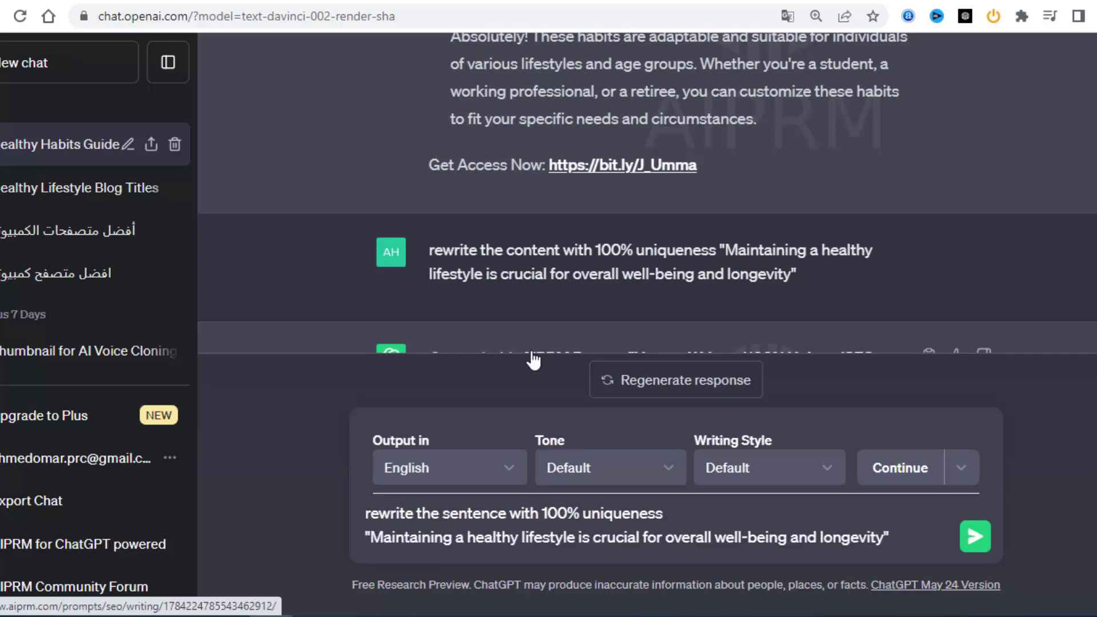
key("Return")
triple_click(474, 114)
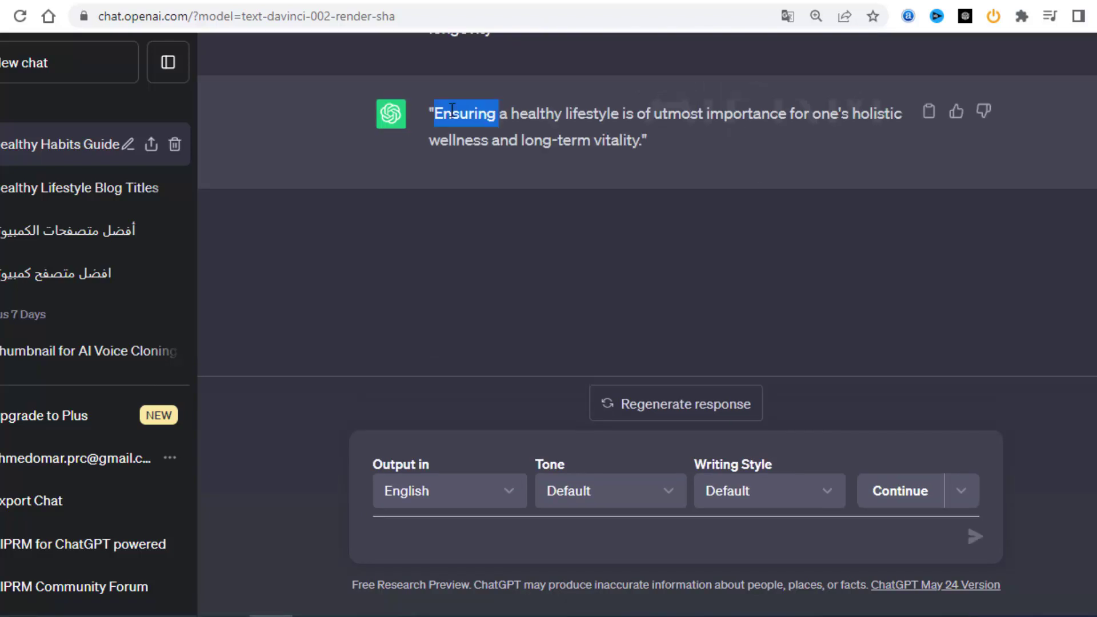
Copy ChatGPT's reworded sentence without its quotation marks and paste it over the selected introduction text in Dupli Checker's article box
left_click(474, 110)
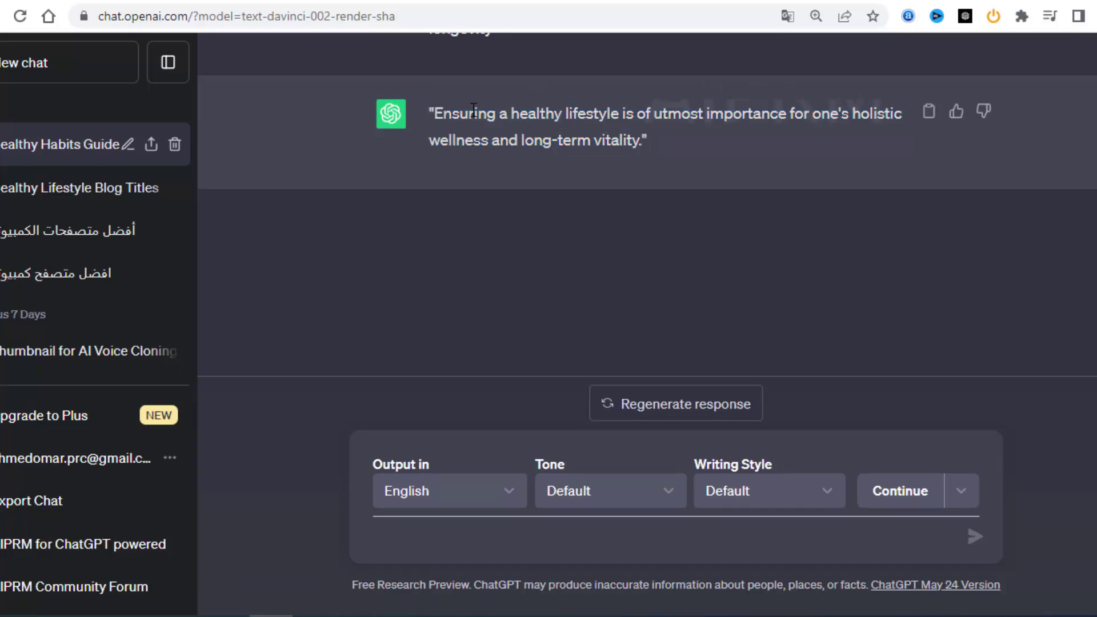
left_click_drag(432, 114, 643, 137)
key("ctrl+c")
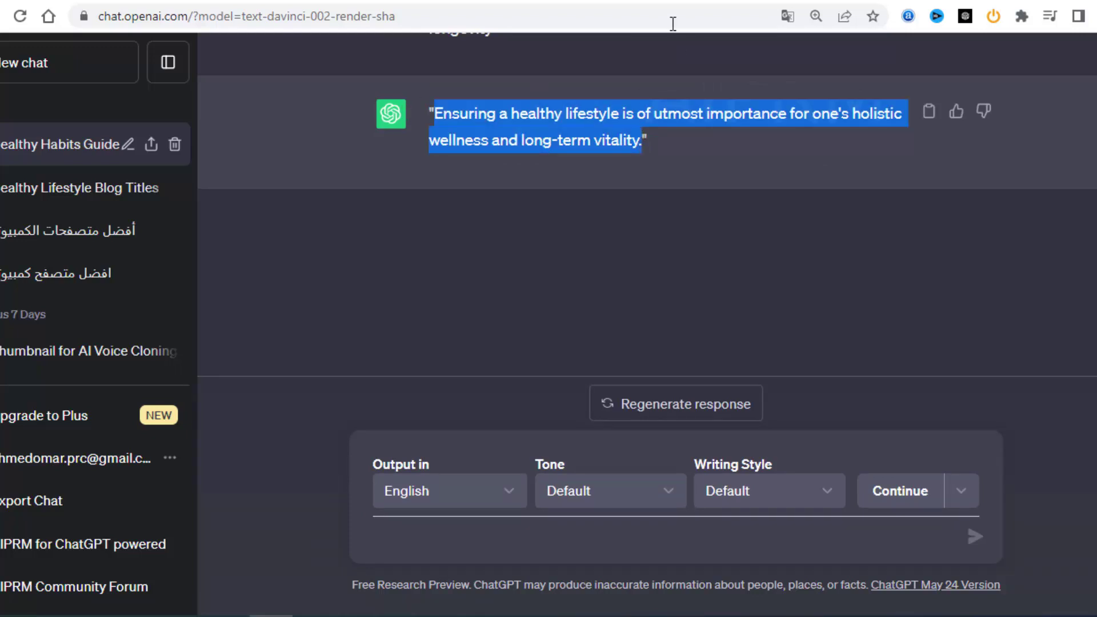
key("ctrl+Tab")
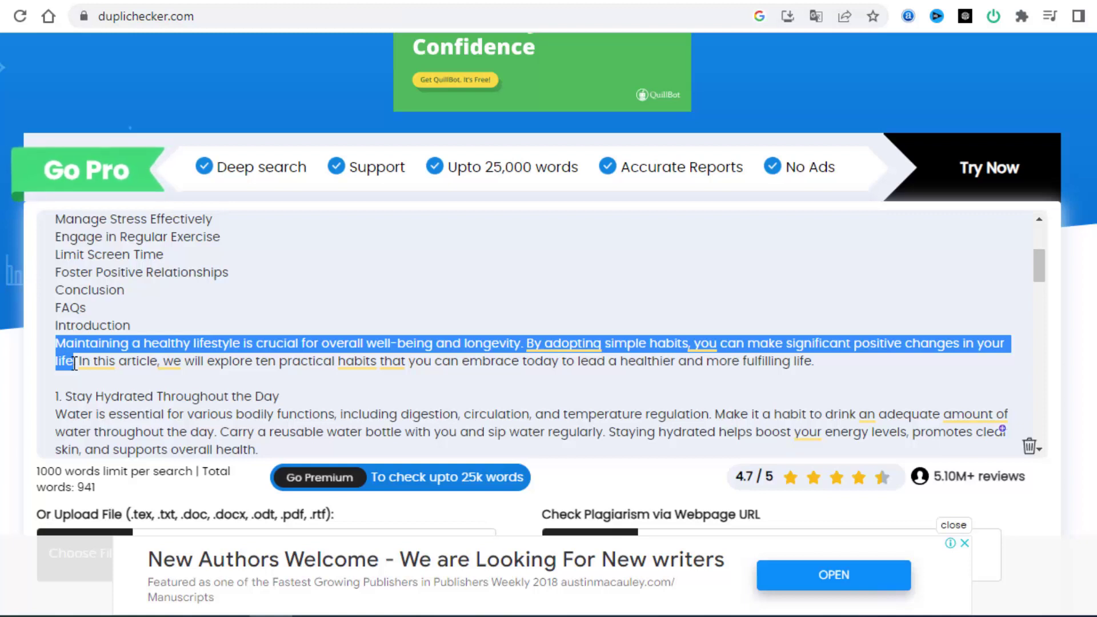
key("ctrl+v")
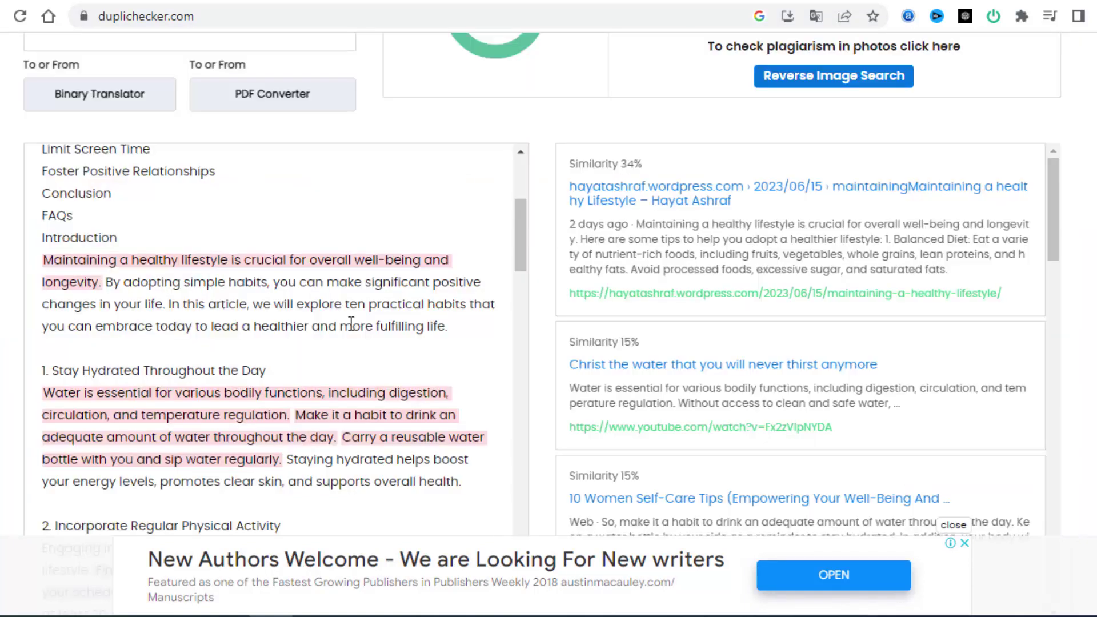
Run the plagiarism check on the rewritten article and review the report's unique percentage and article text
scroll(352, 325, "down", 3)
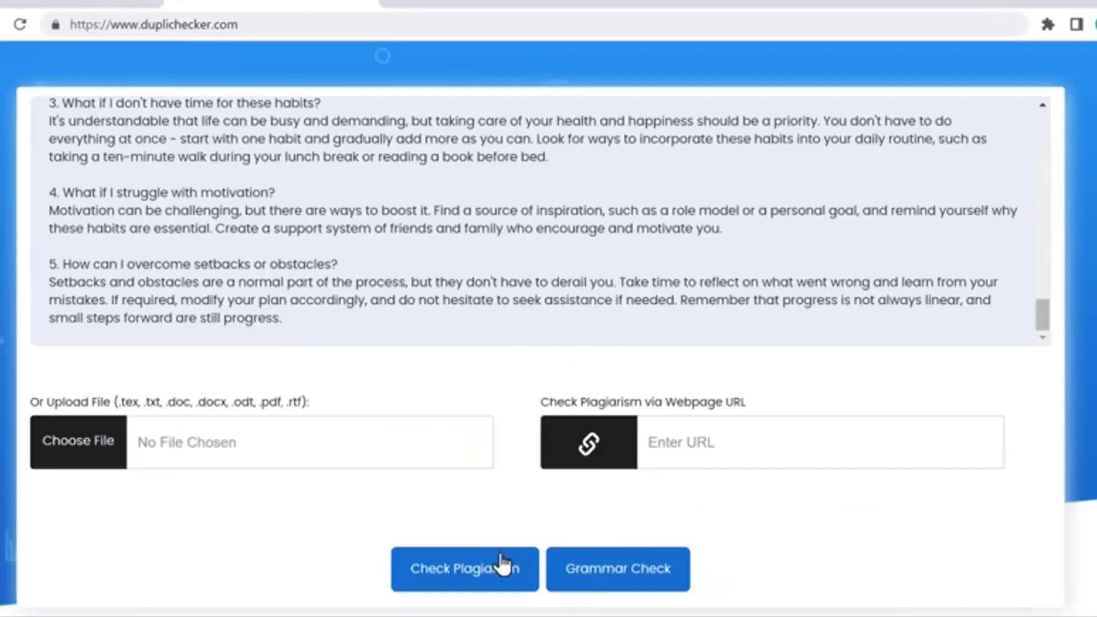
left_click(467, 575)
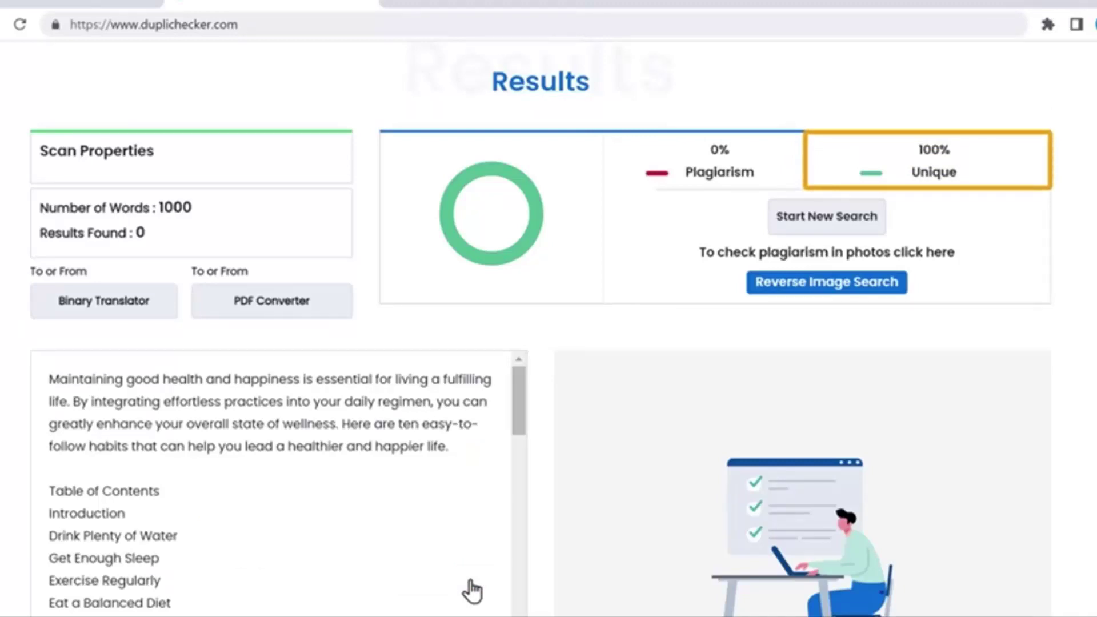
scroll(473, 571, "down", 10)
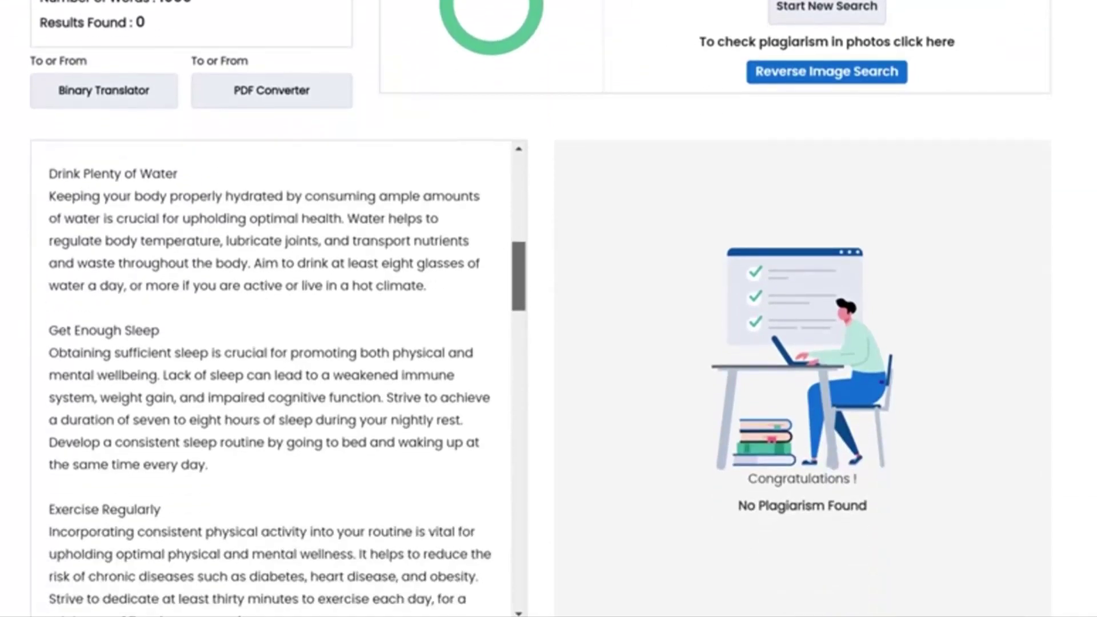